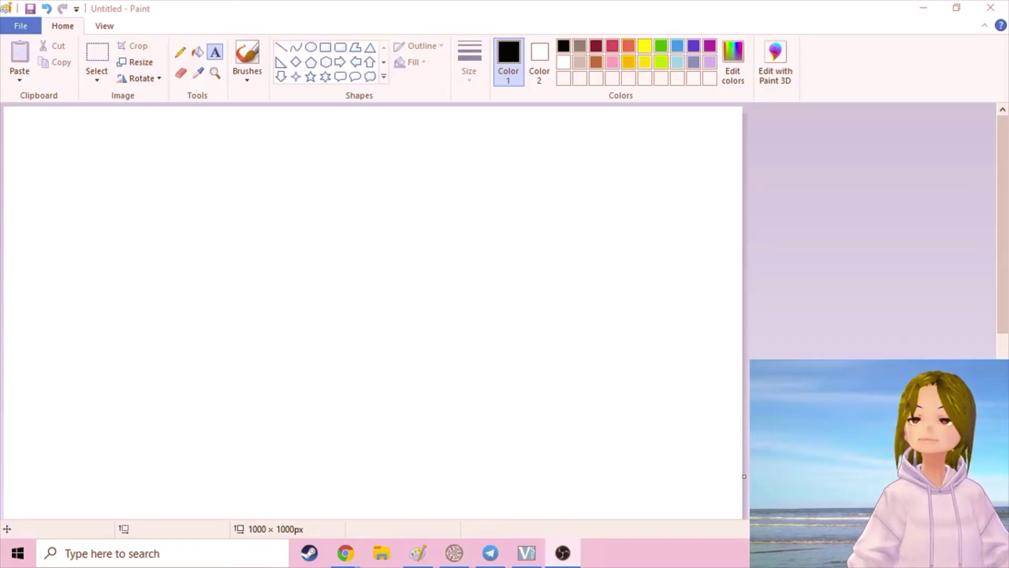
- Add a text box of about 285 × 164 px at the canvas's upper left reading "NAMEA WA" followed by the persona's name
left_click(218, 52)
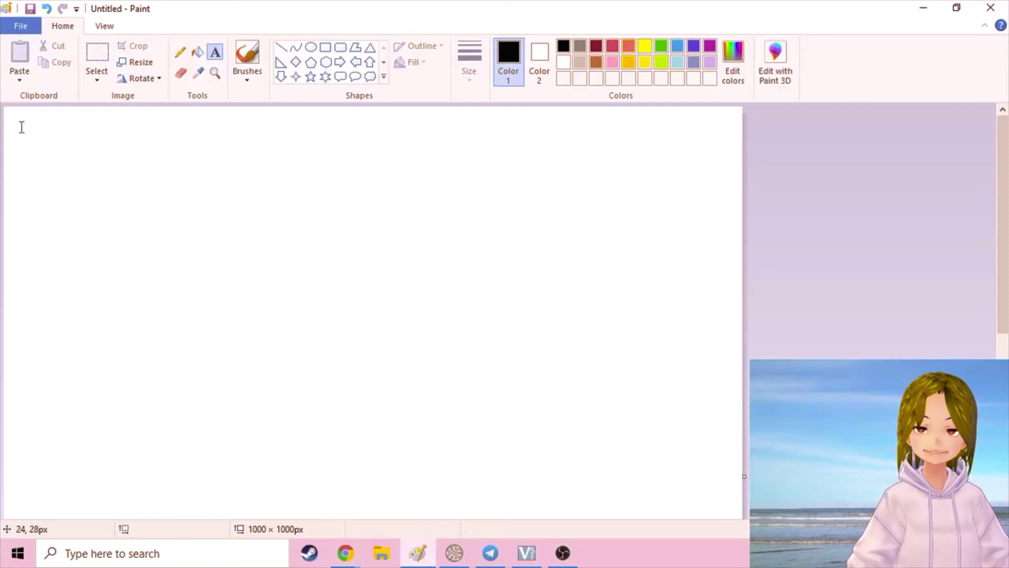
left_click_drag(21, 128, 233, 249)
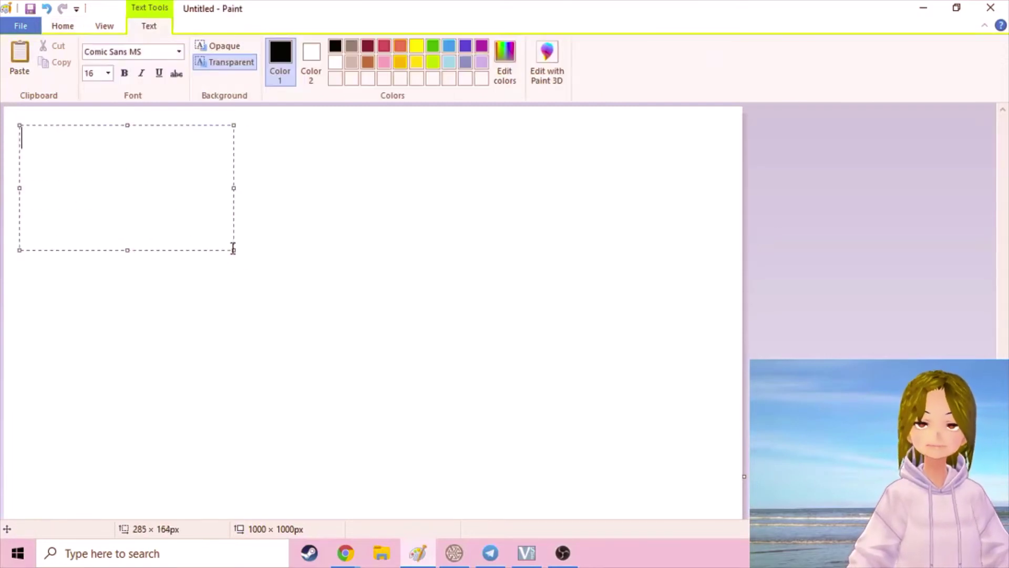
type("NAME")
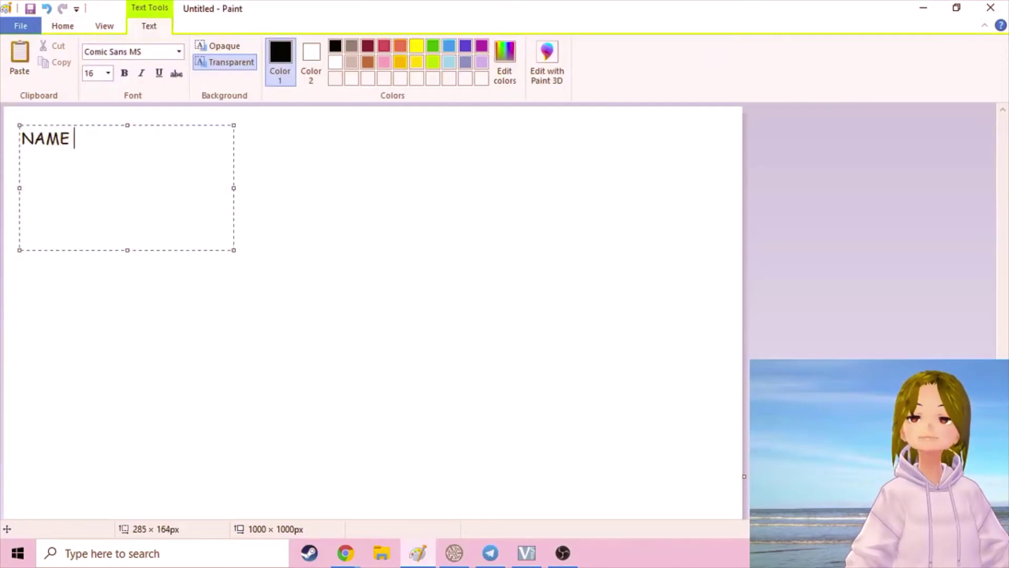
key("BackSpace")
type("A WA")
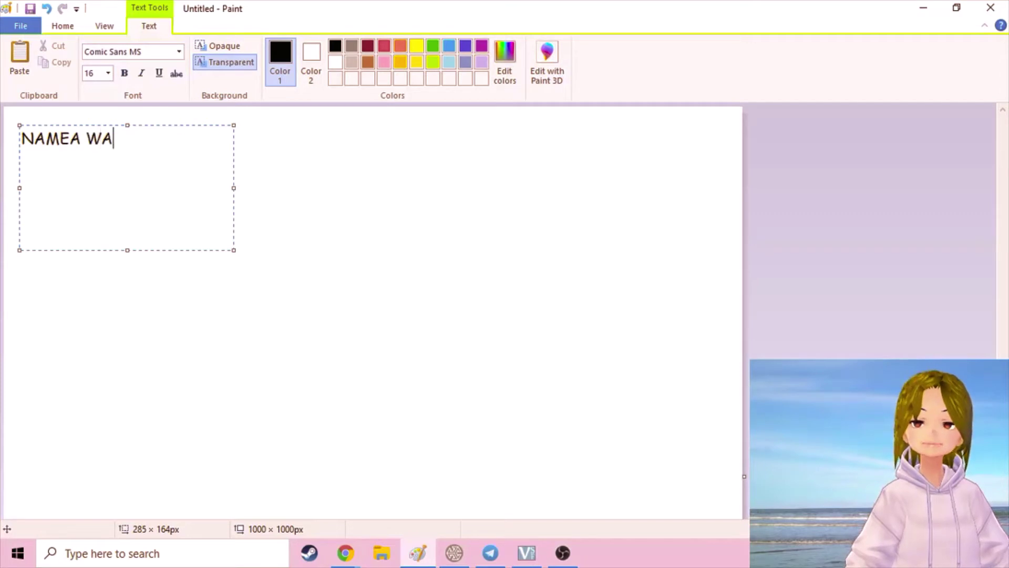
type(" SHANIA ")
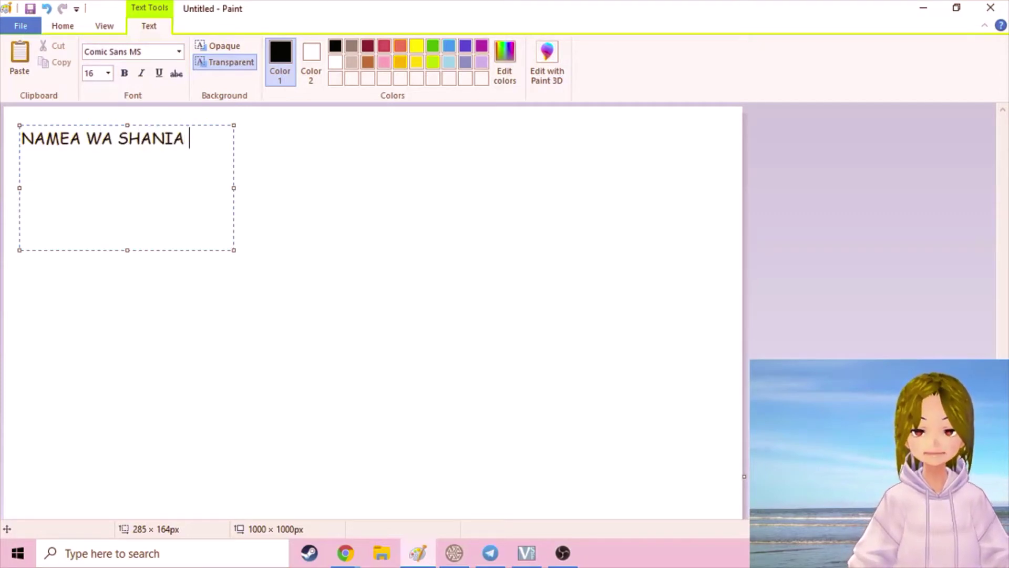
type("CHAN")
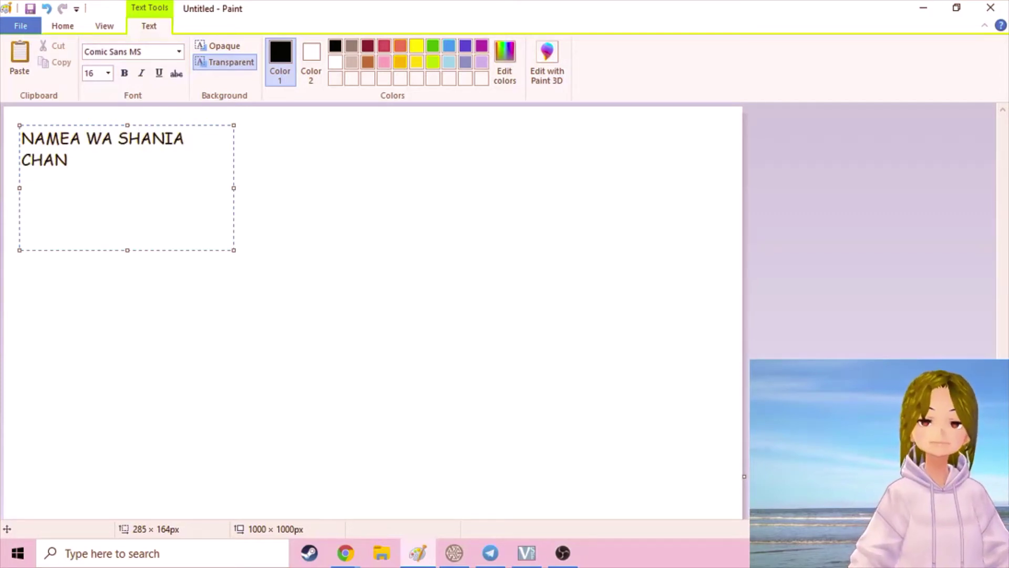
left_click(455, 322)
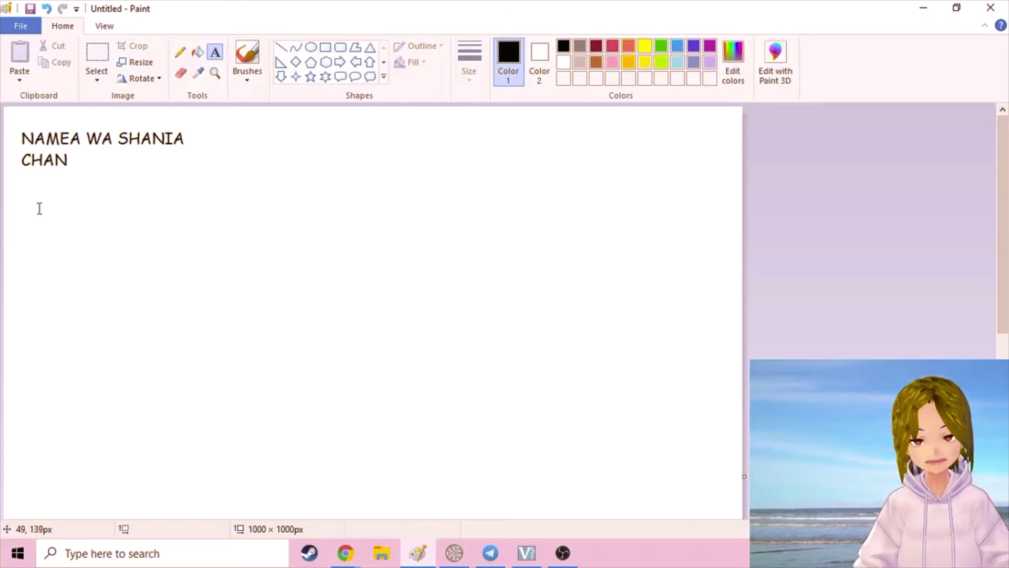
- Add the text "AGE: I AM 23 YEARS YOUNG" in a box of about 289 × 99 px below the name
left_click_drag(16, 196, 222, 255)
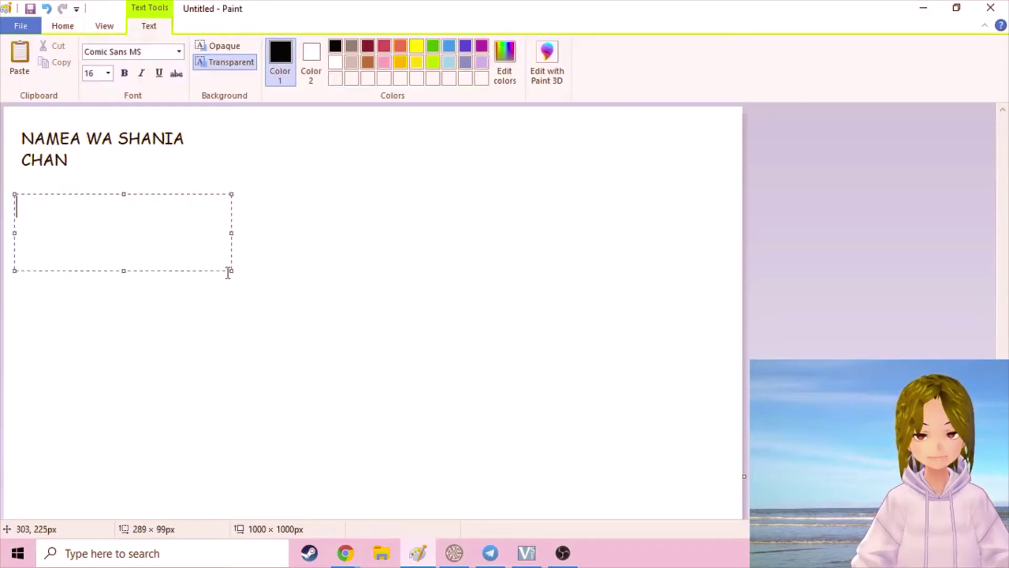
type("AGE:")
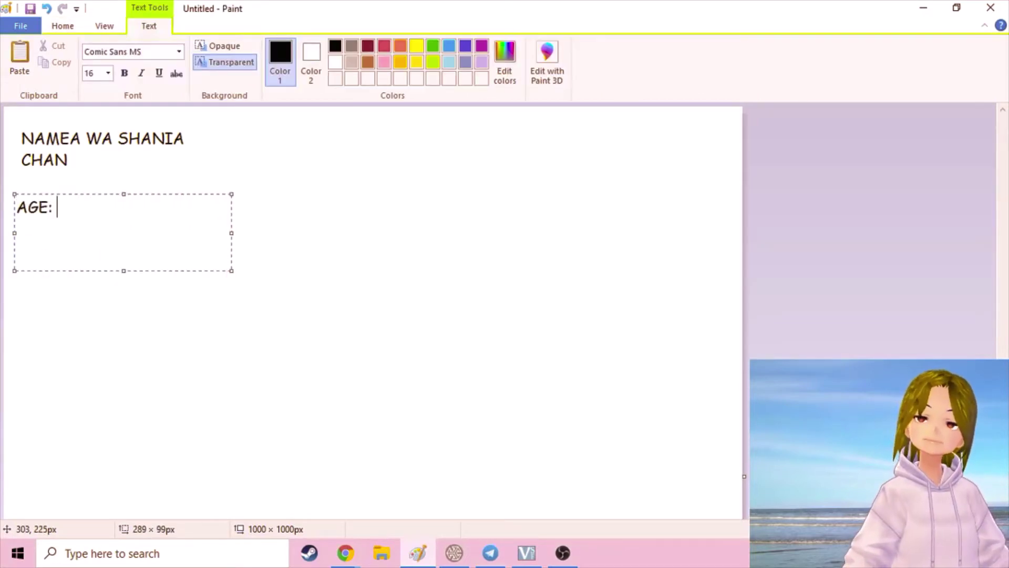
type(" I AM ")
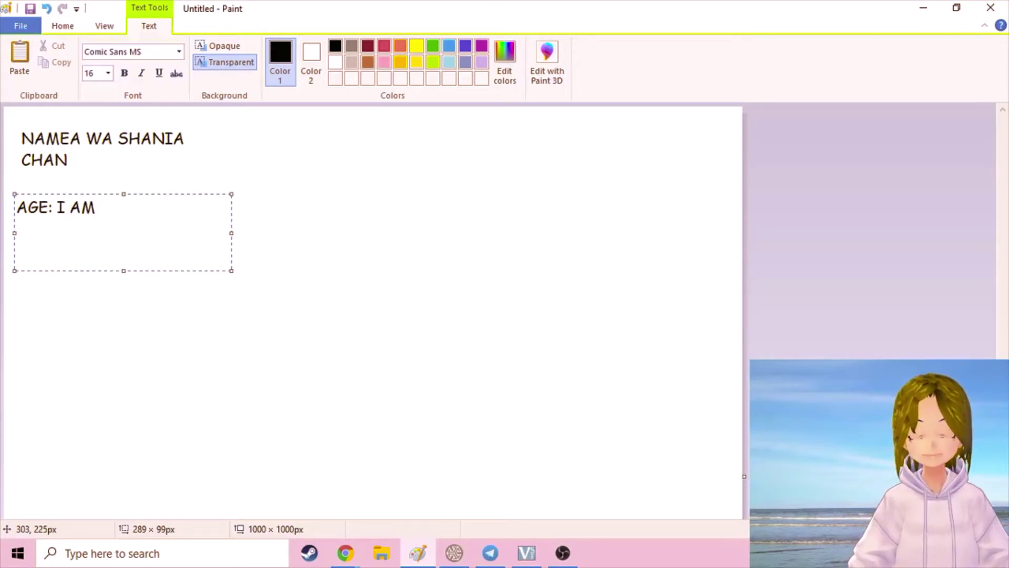
type("23 YEARS YOUNG")
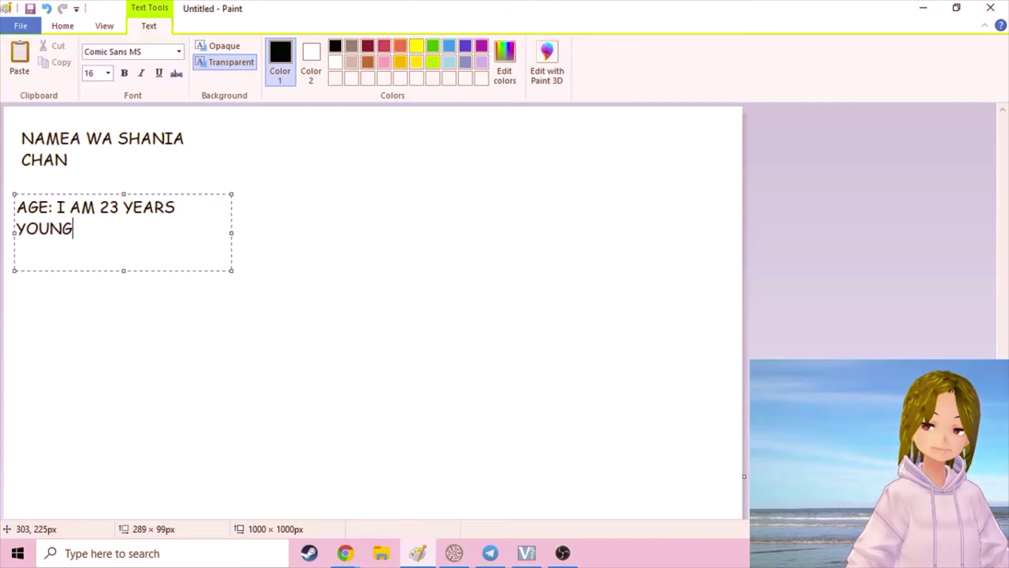
left_click(385, 297)
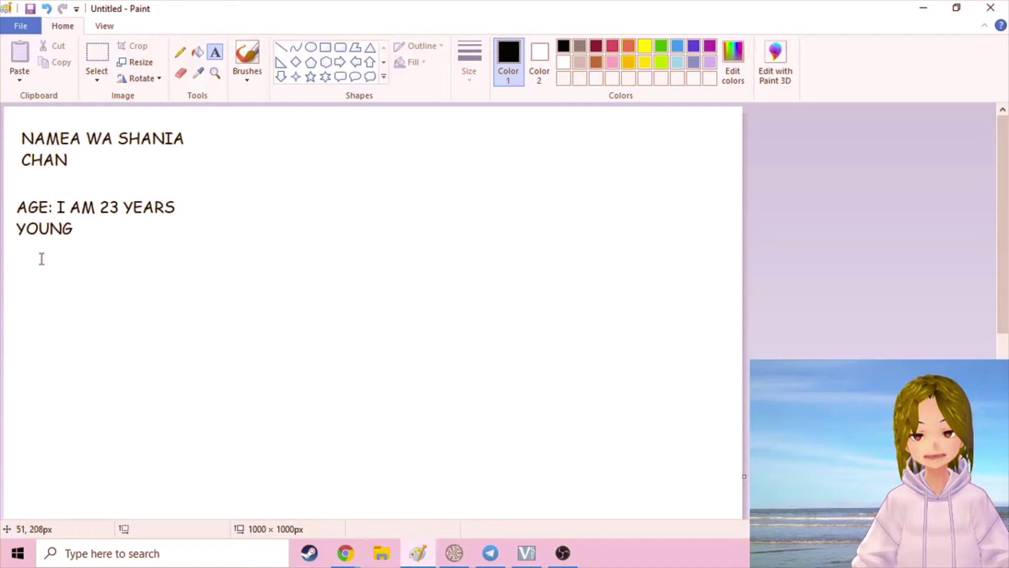
- Add the text "GENDER: EXTREMELY FEMALE" in a box of about 254 × 84 px below the age entry
left_click_drag(14, 258, 201, 318)
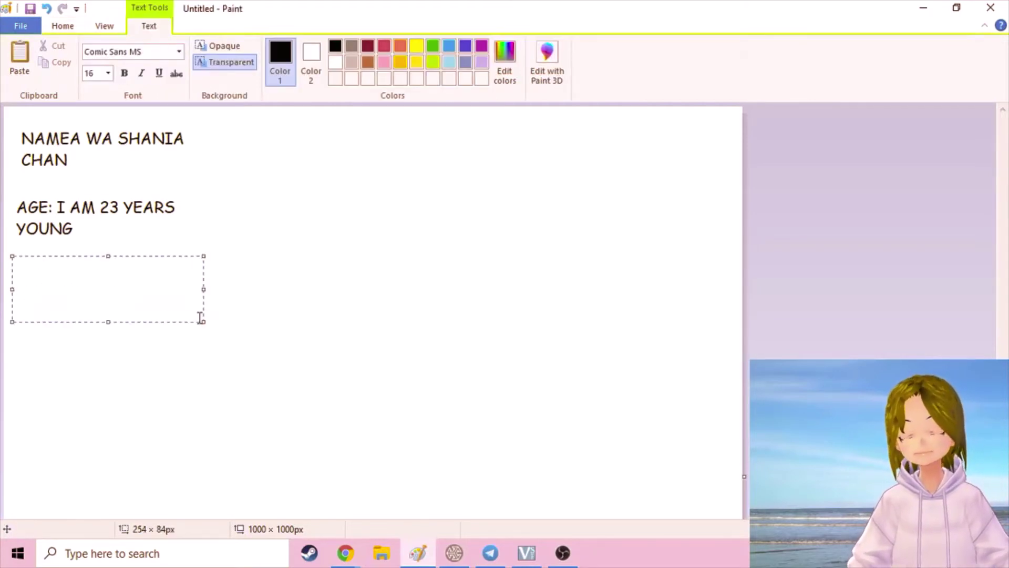
type("GENDER: EX")
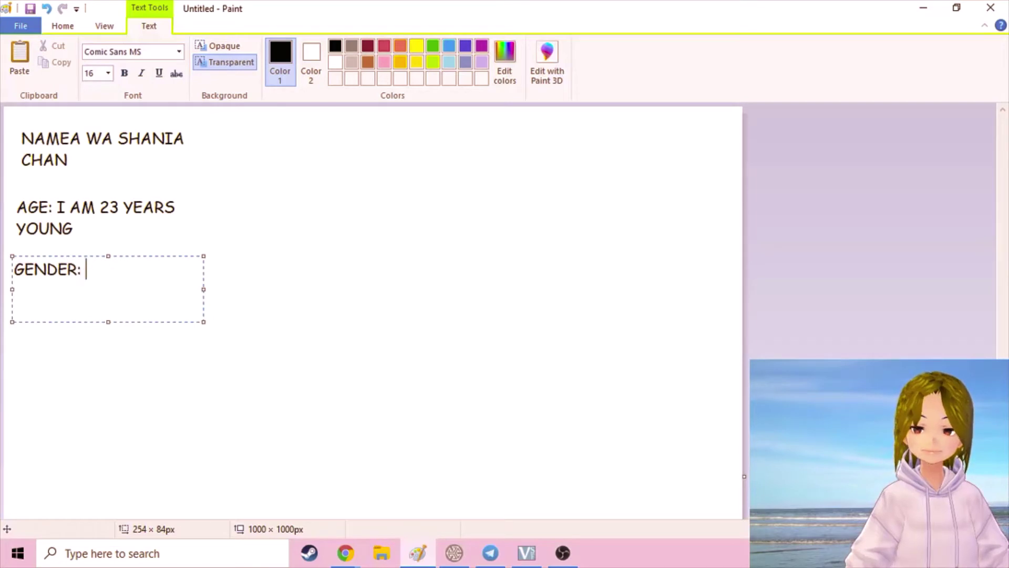
type("T")
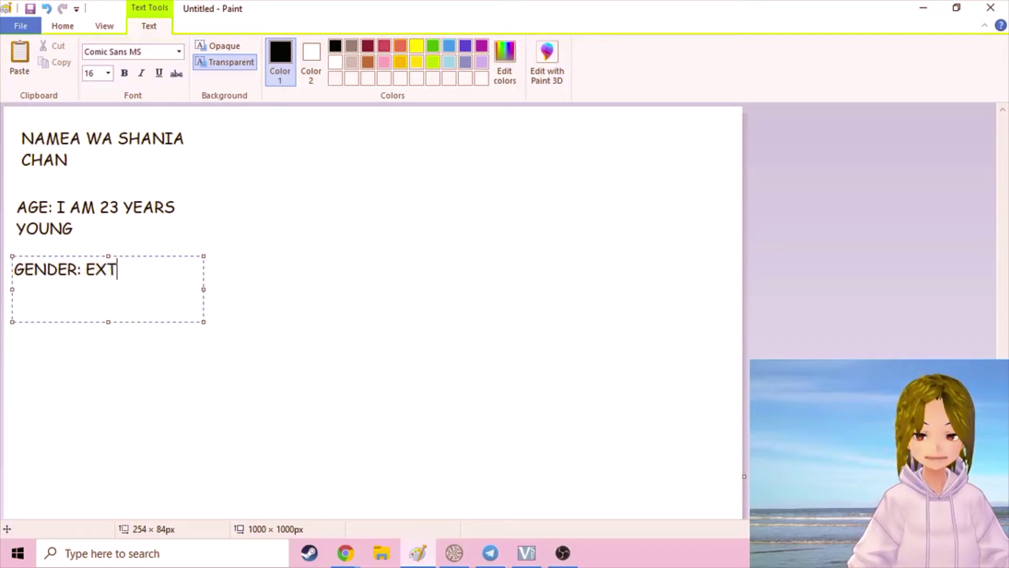
type("REMELY FEMALE")
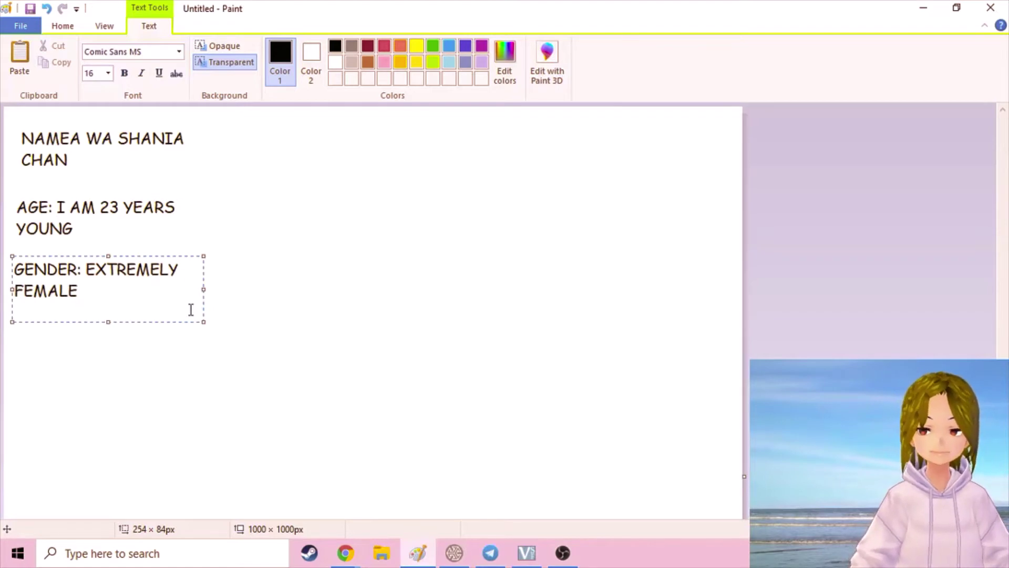
left_click(125, 398)
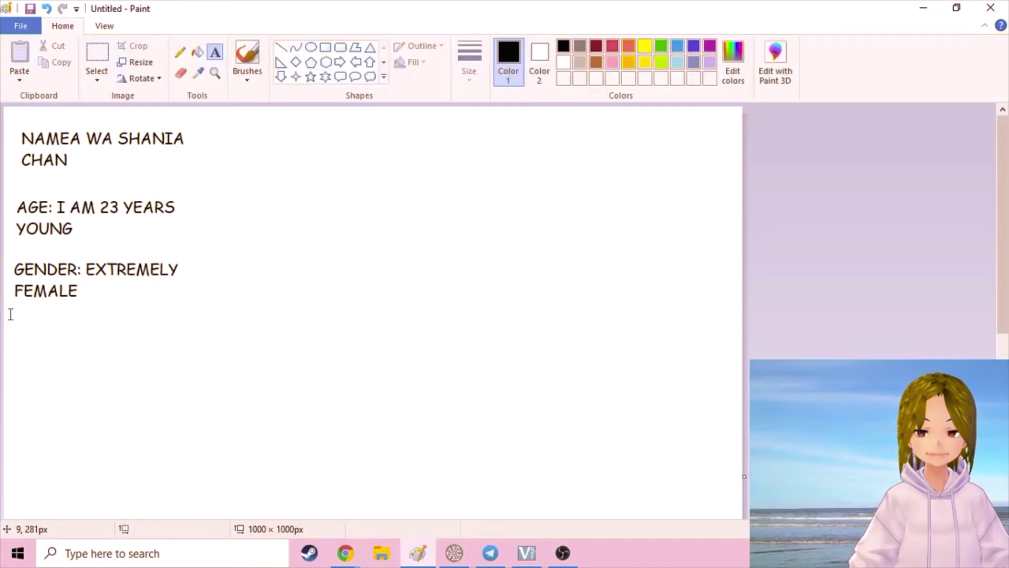
- Add a text box of about 269 × 95 px below the gender entry reading "HASTHAG:" followed by the persona's art hashtag
left_click_drag(9, 313, 210, 386)
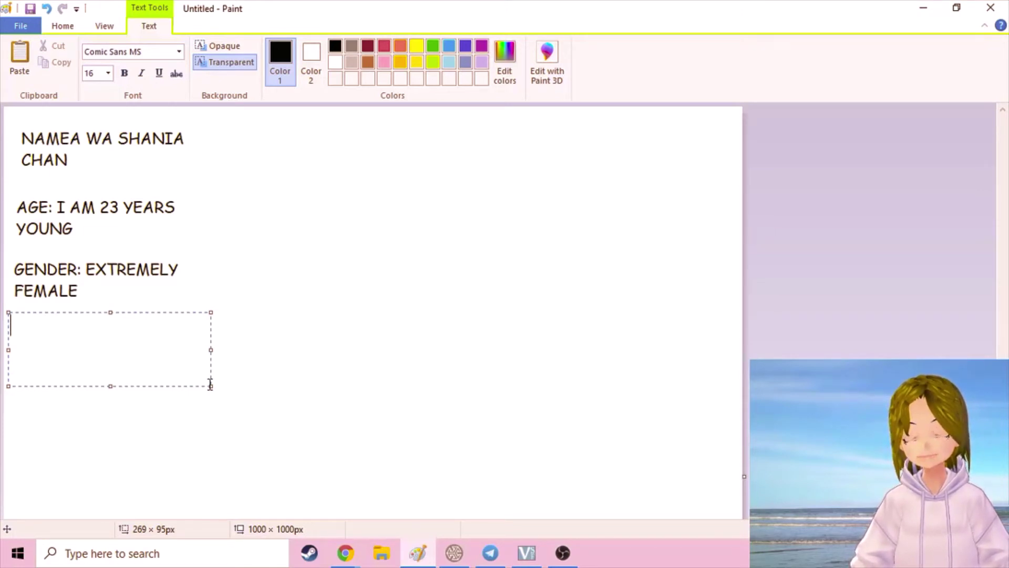
type("HASTHAG")
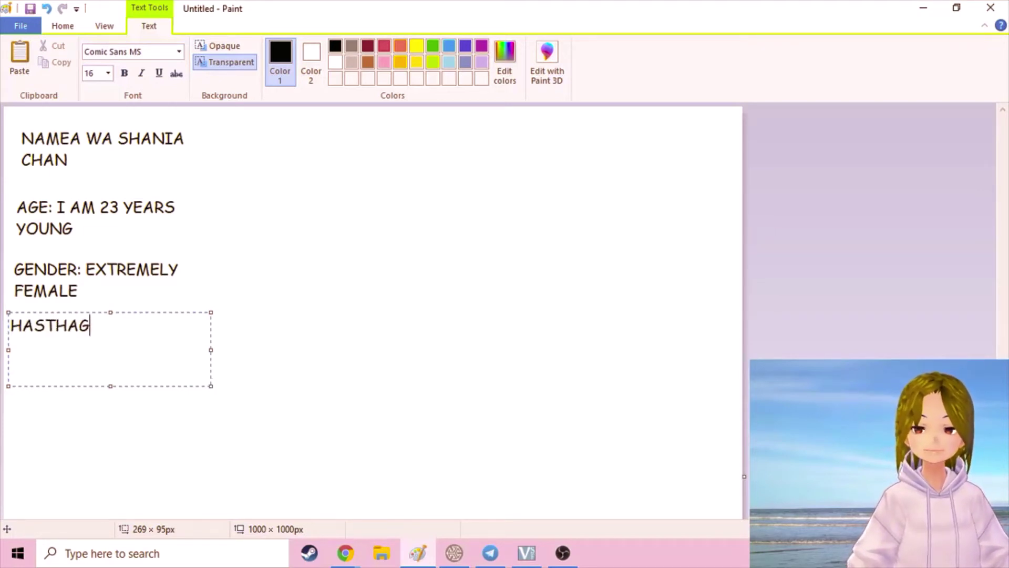
type(":")
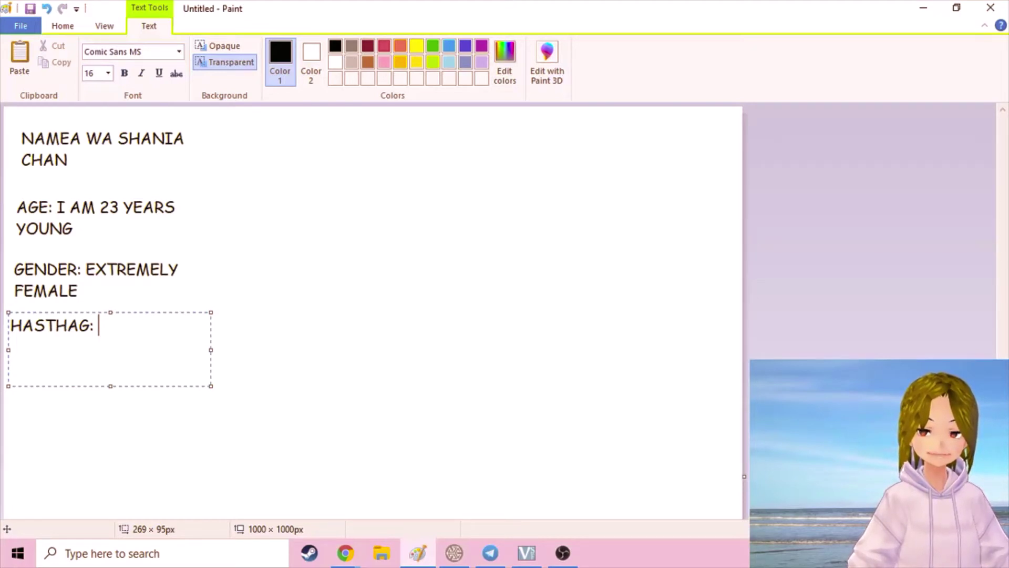
type("SHANIA")
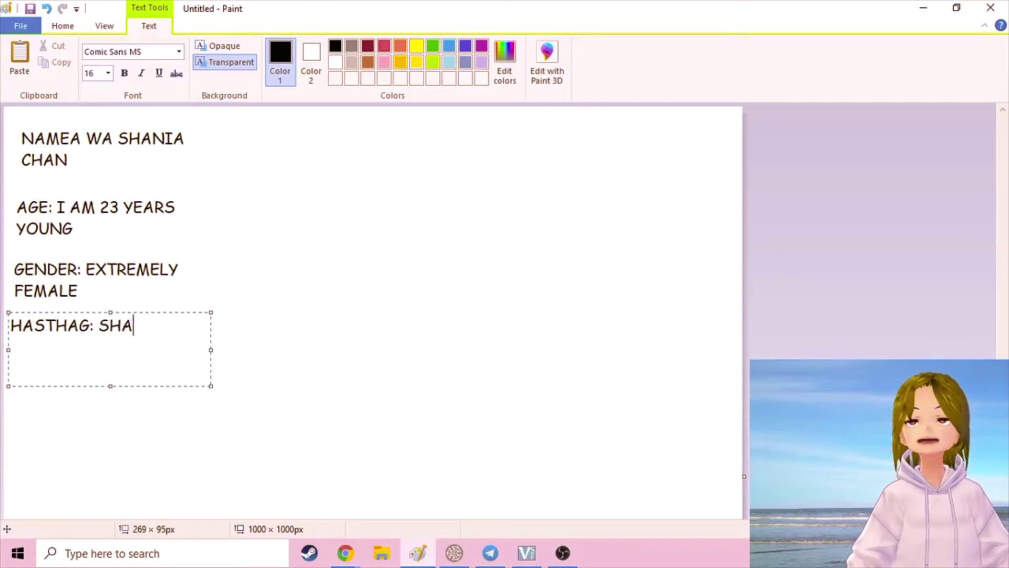
key("BackSpace")
key("BackSpace")
key("BackSpace")
key("BackSpace")
key("BackSpace")
key("BackSpace")
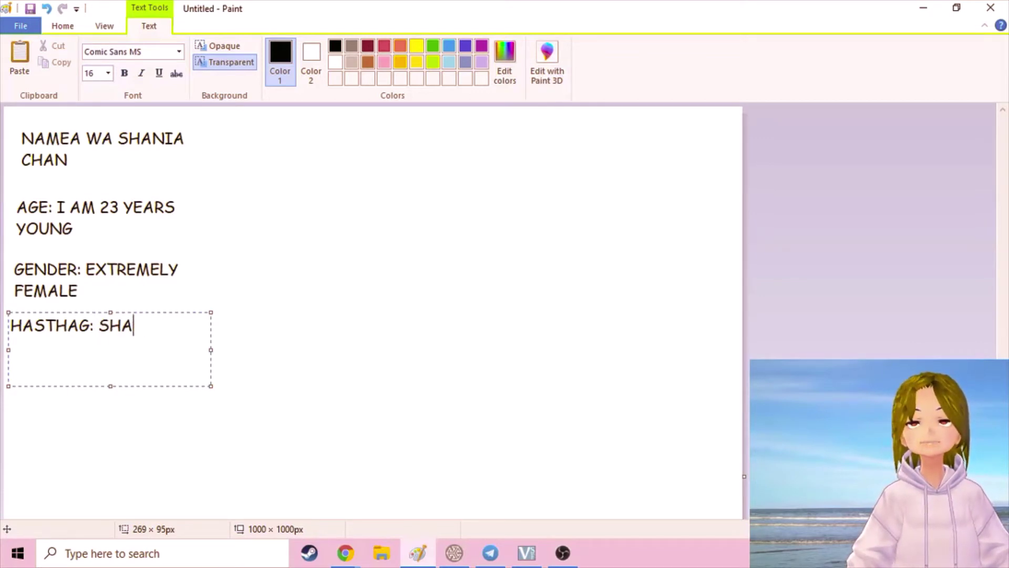
type("#SHANIA")
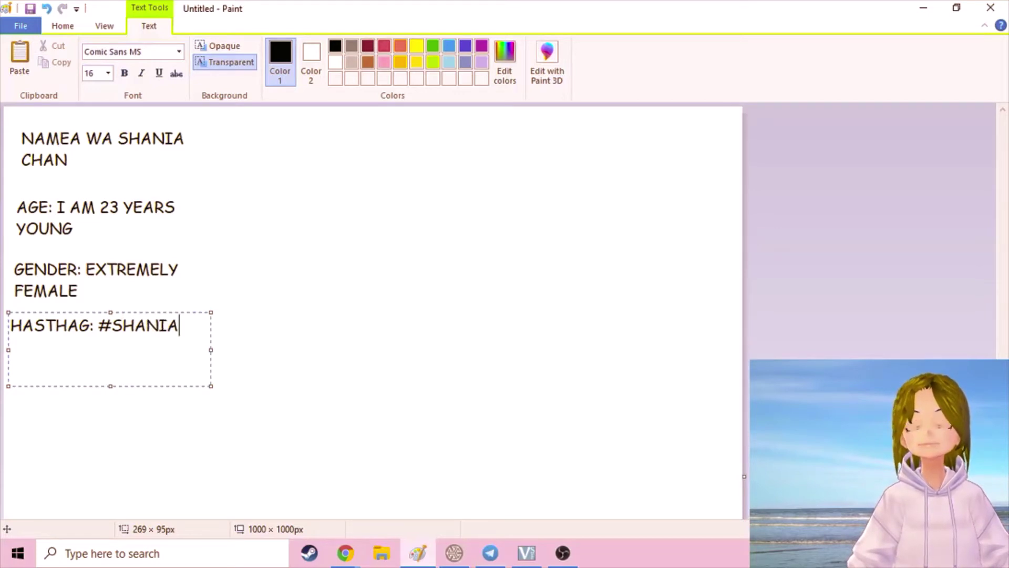
type("RT")
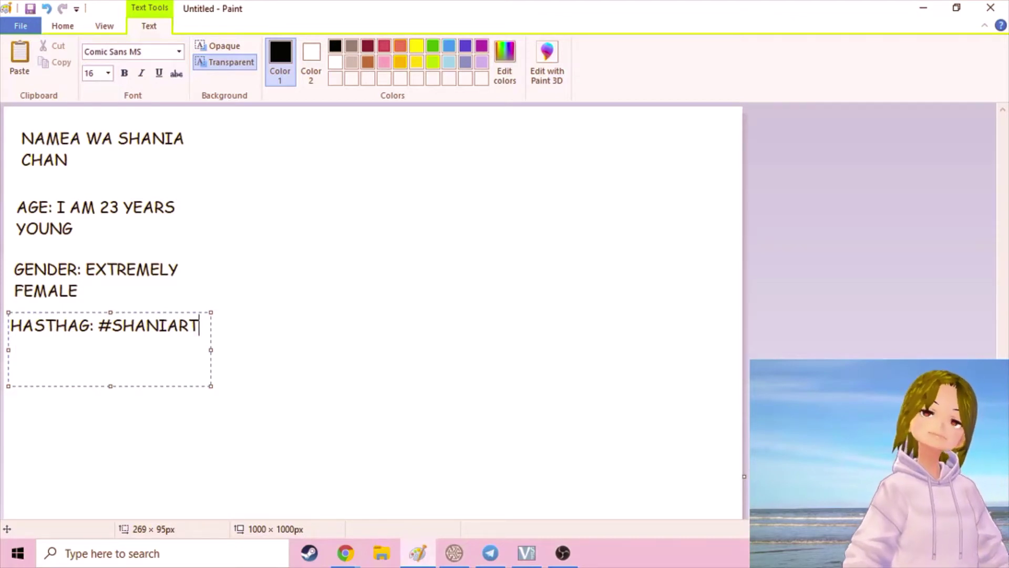
left_click(338, 331)
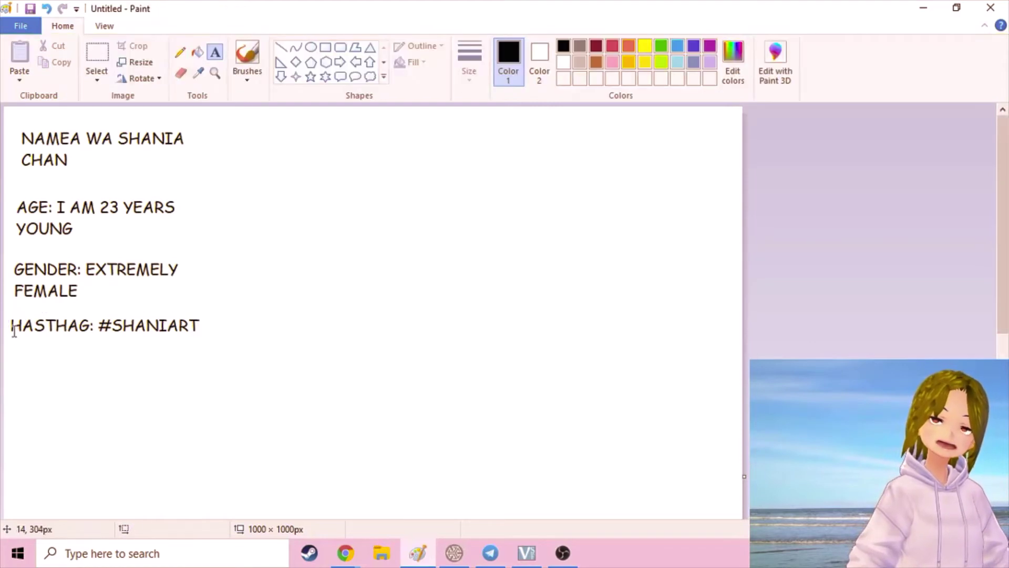
- Add the text "CATCH PHRASE: LETS GO GIRLS" in a box of about 308 × 66 px below the hashtag entry
left_click_drag(7, 349, 237, 402)
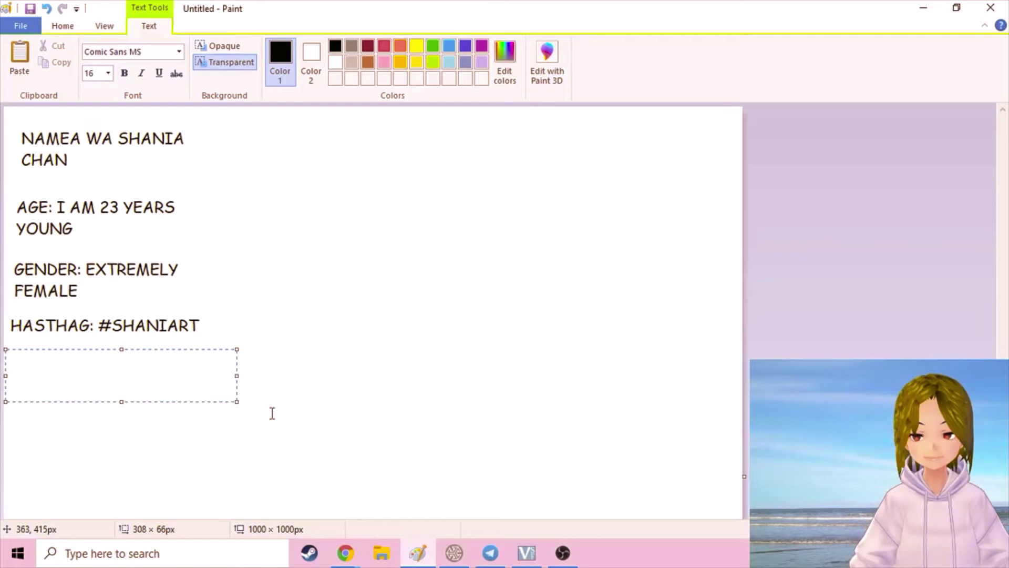
type("CATCH ")
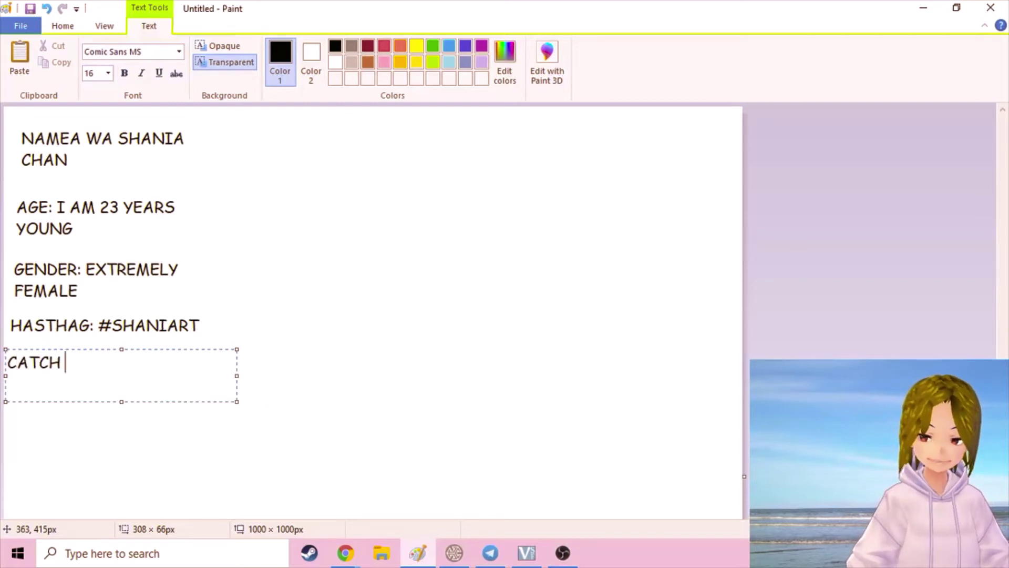
type("PHRAS")
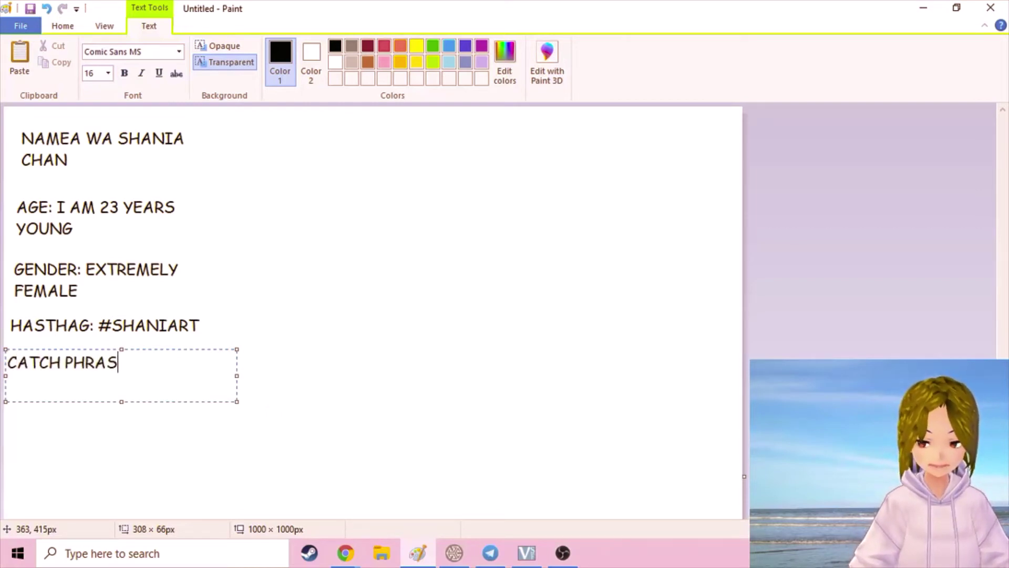
type("E:")
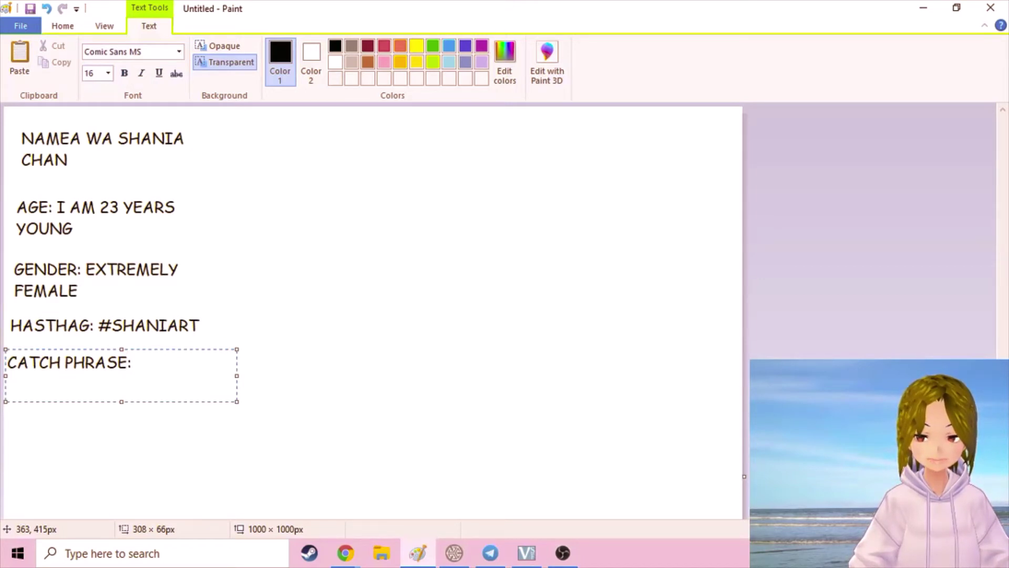
type("LETS GO GIRLS")
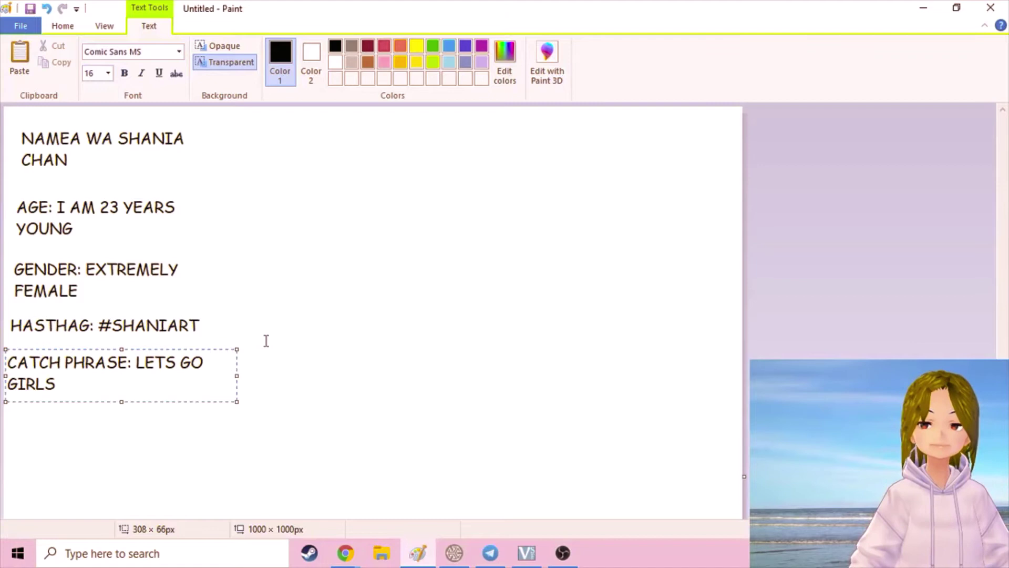
left_click(268, 268)
- Add the text "FAVORITE FOOD: BREAD" in a box of about 325 × 77 px beside the name entry, starting a second column
scroll(58, 403, "down", 2)
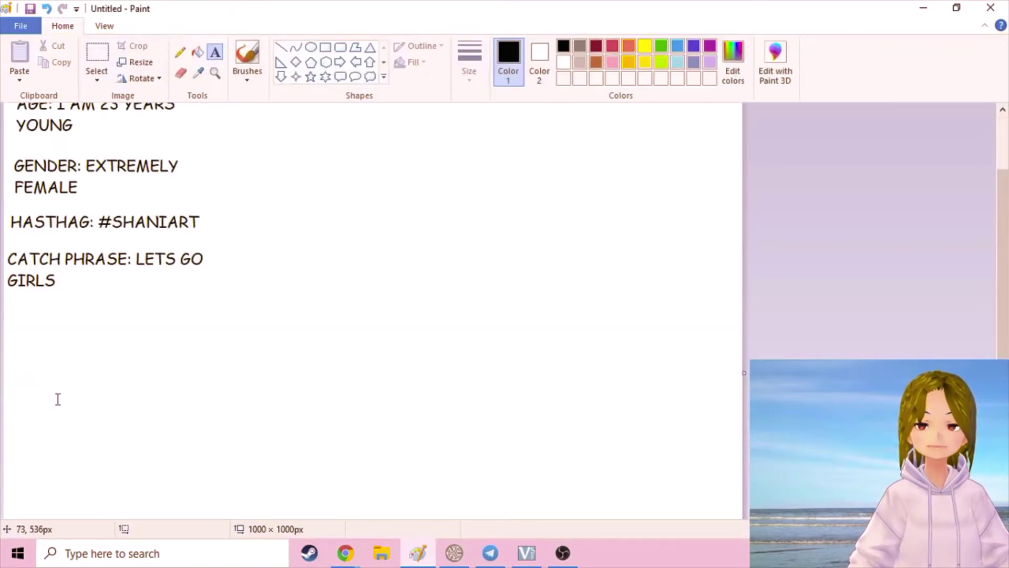
scroll(68, 366, "up", 2)
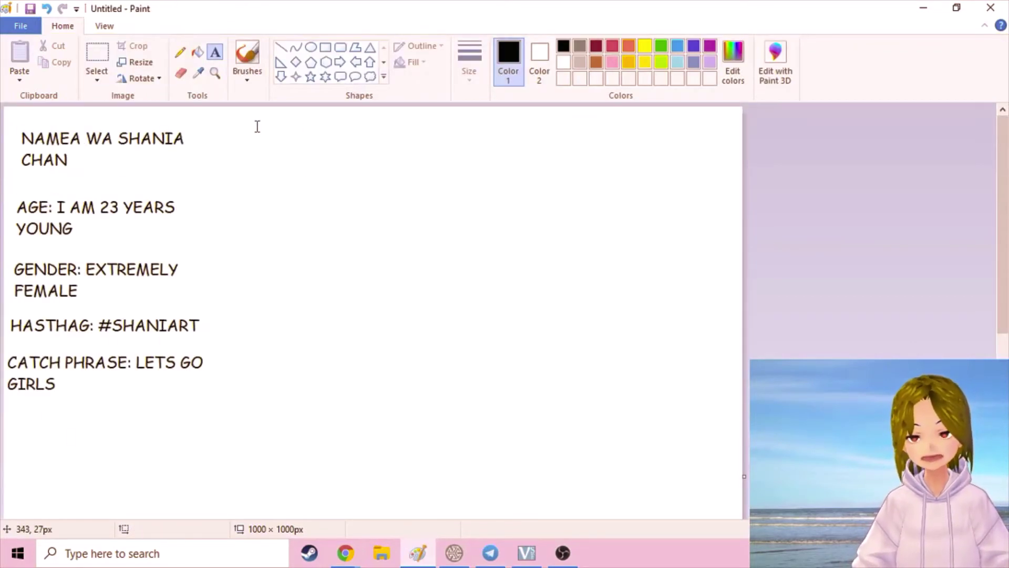
left_click_drag(239, 124, 483, 184)
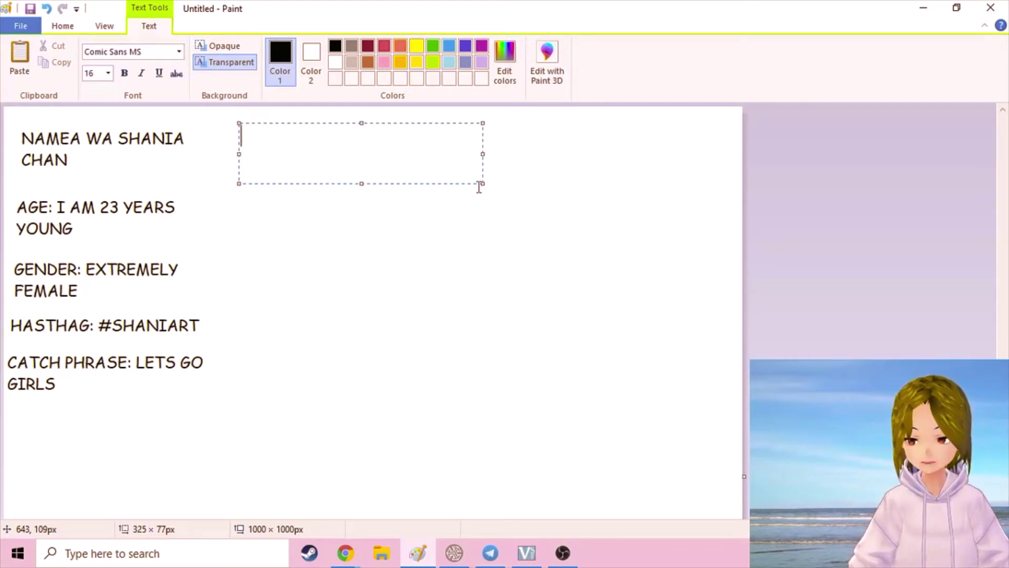
type("FAVO")
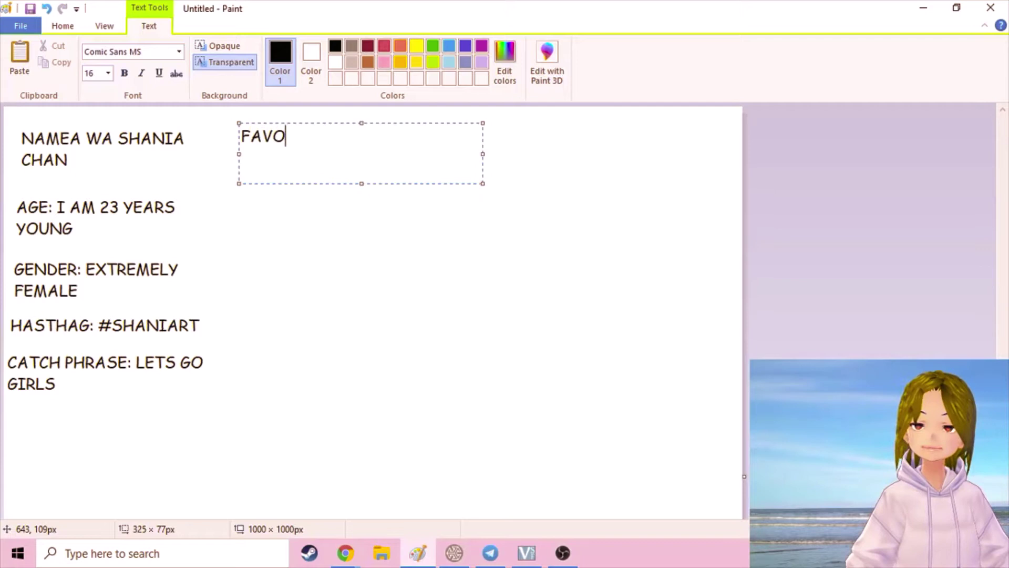
type("RITE FOOD:")
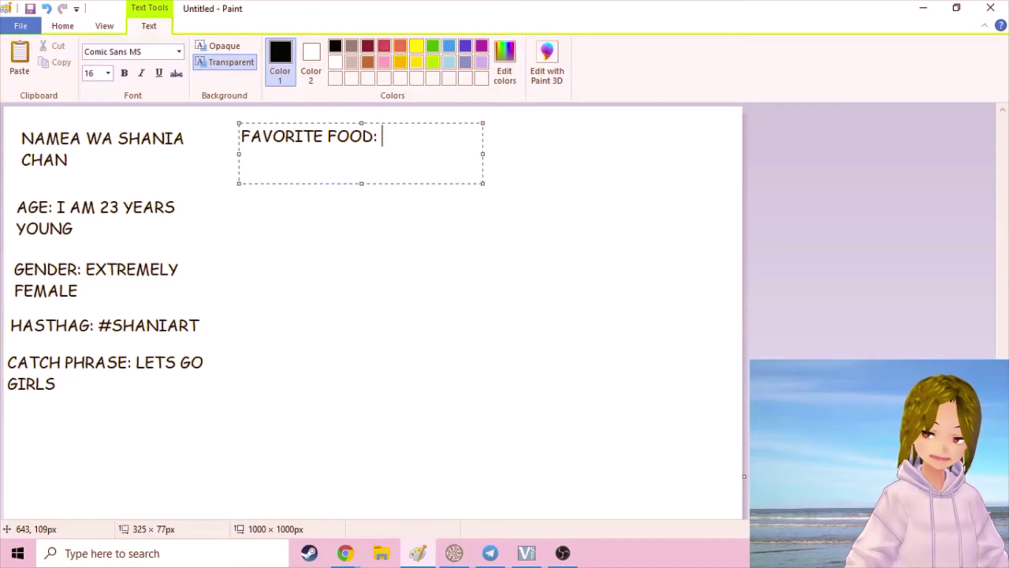
type("BREAD")
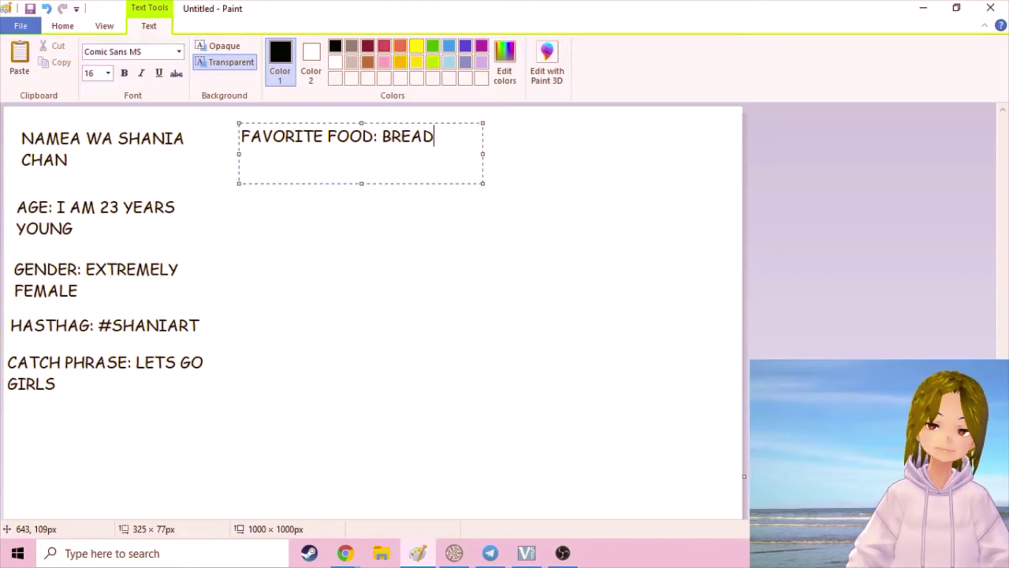
left_click(360, 275)
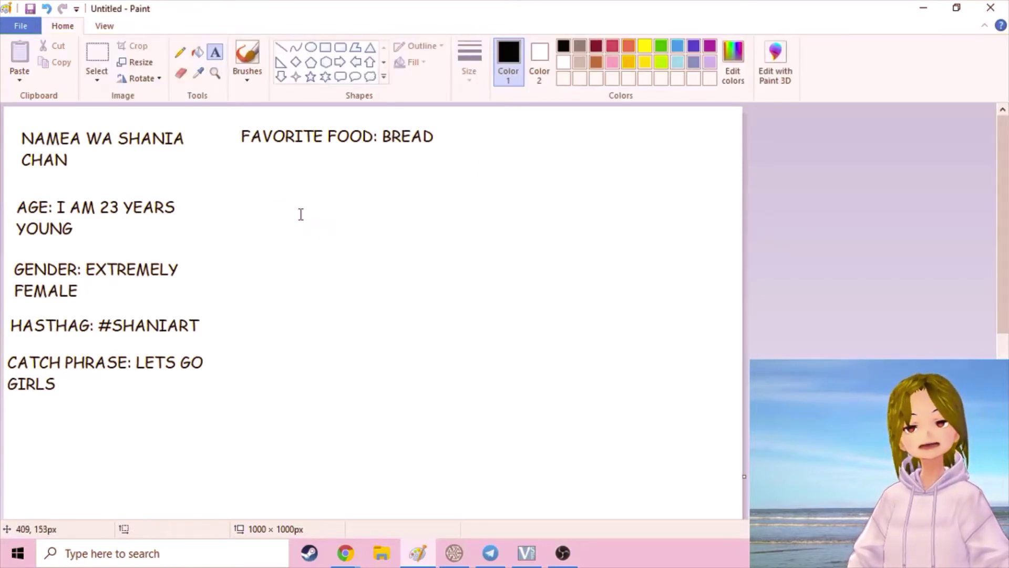
- Add the text "BIGGEST FEAR: DEATH" in a box of about 326 × 89 px below the favorite food entry
left_click_drag(232, 159, 473, 226)
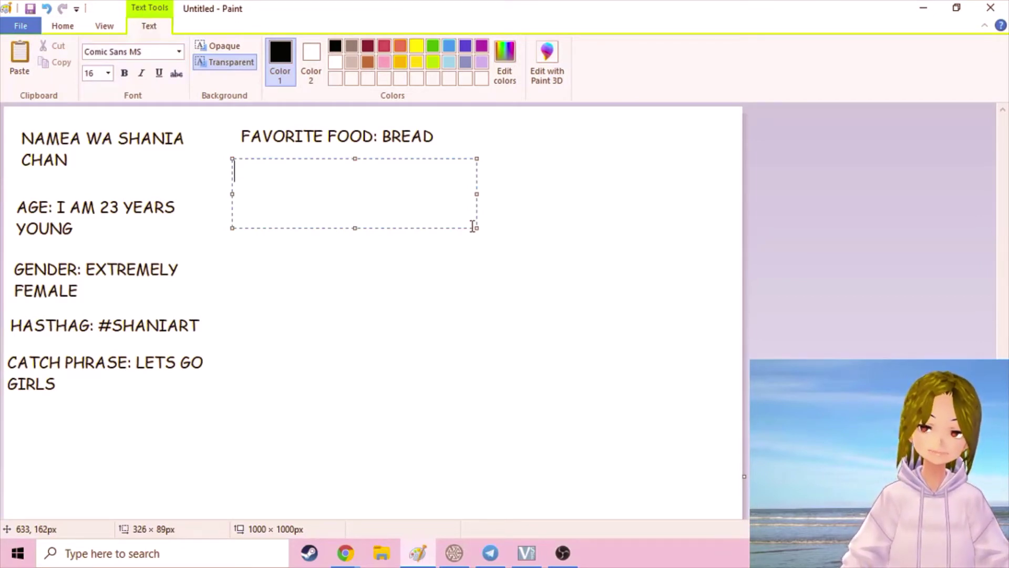
type("BIGGE")
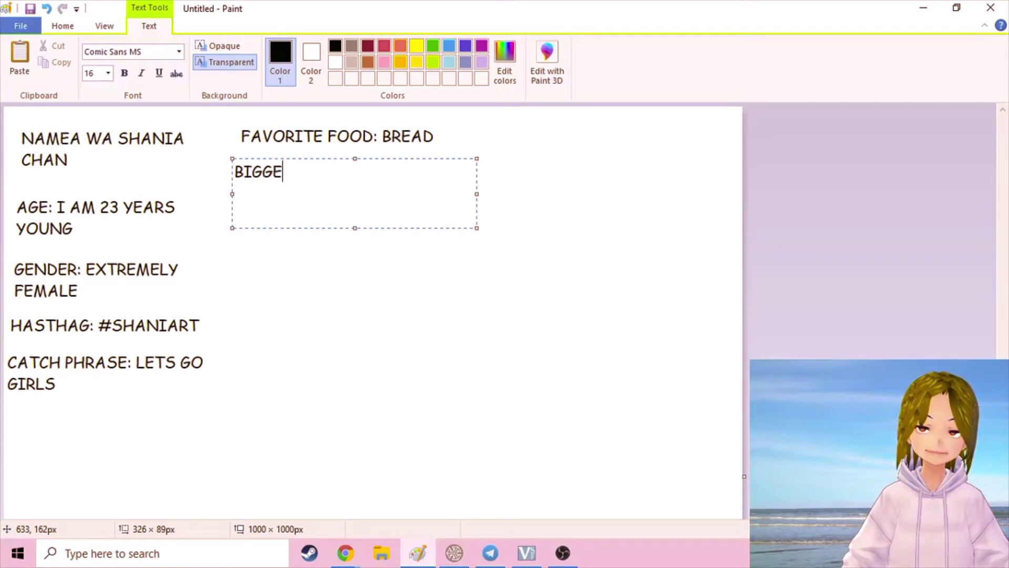
type("ST FEAR:")
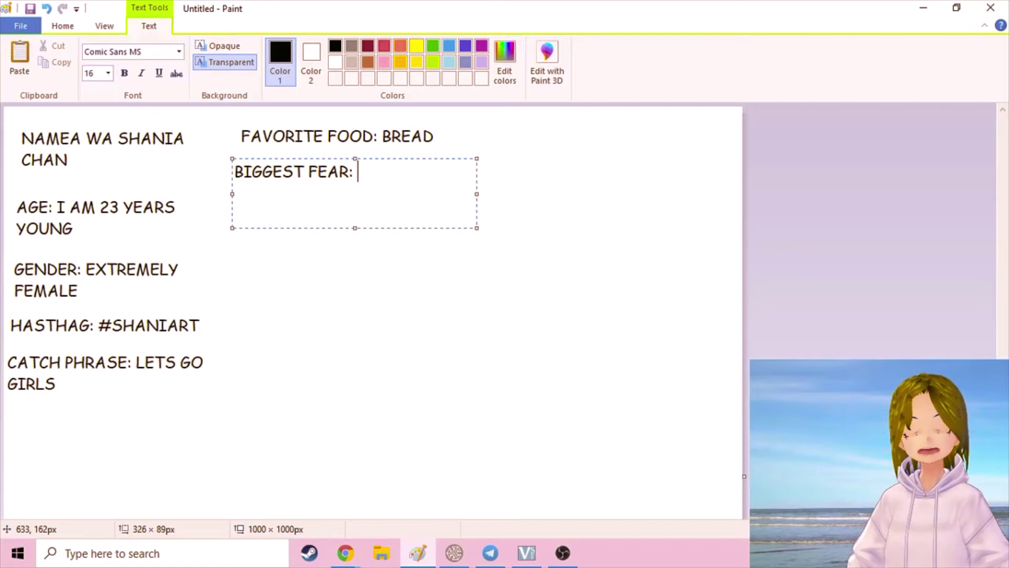
type("DEATH")
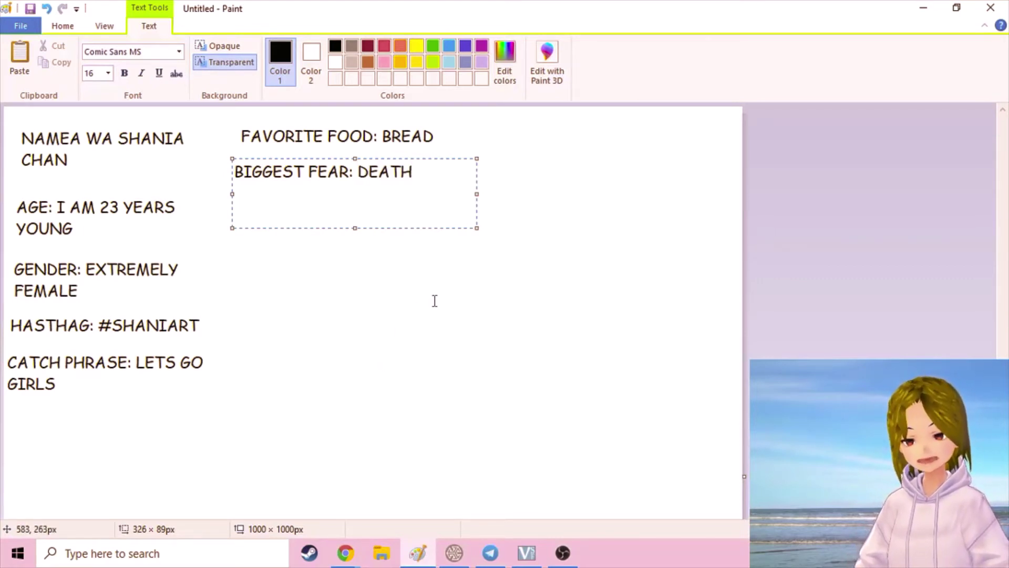
left_click(415, 296)
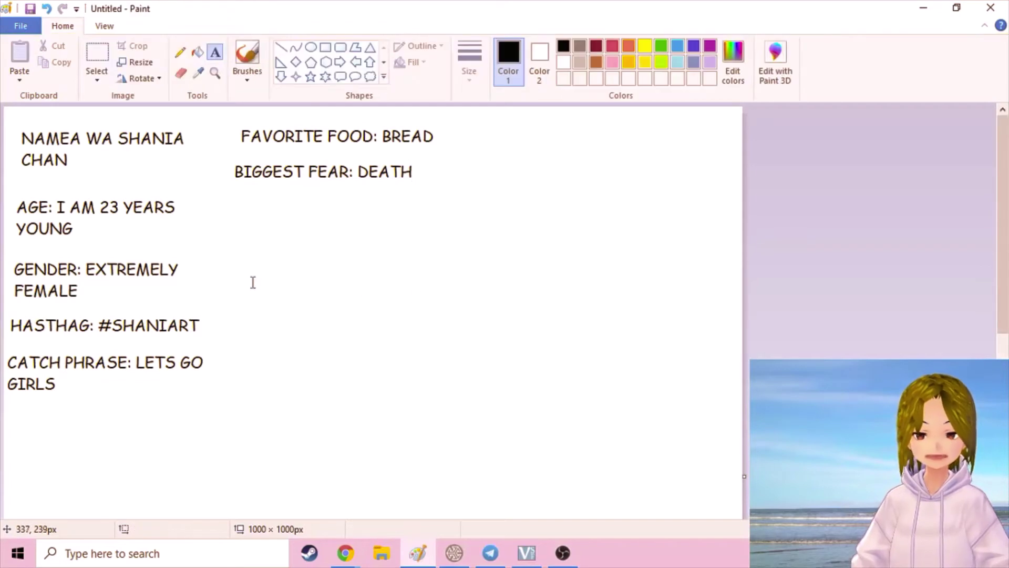
- Add the text "IDEAL PARTNER: SOMEONE WHO SUPERCHATS ME" in a box of about 341 × 63 px below the biggest fear entry
left_click_drag(242, 198, 496, 246)
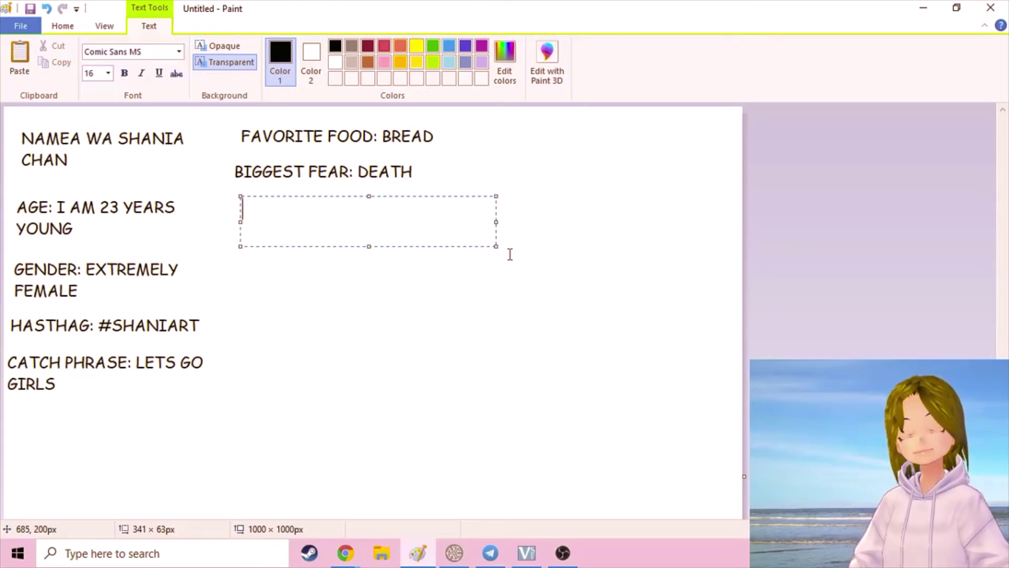
type("IDEAL PARTN")
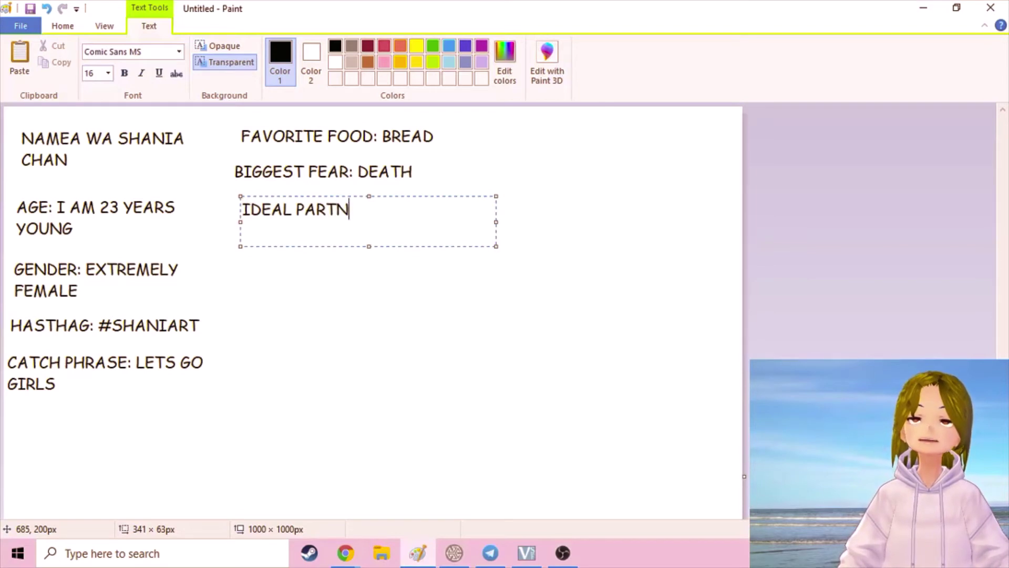
type("ER")
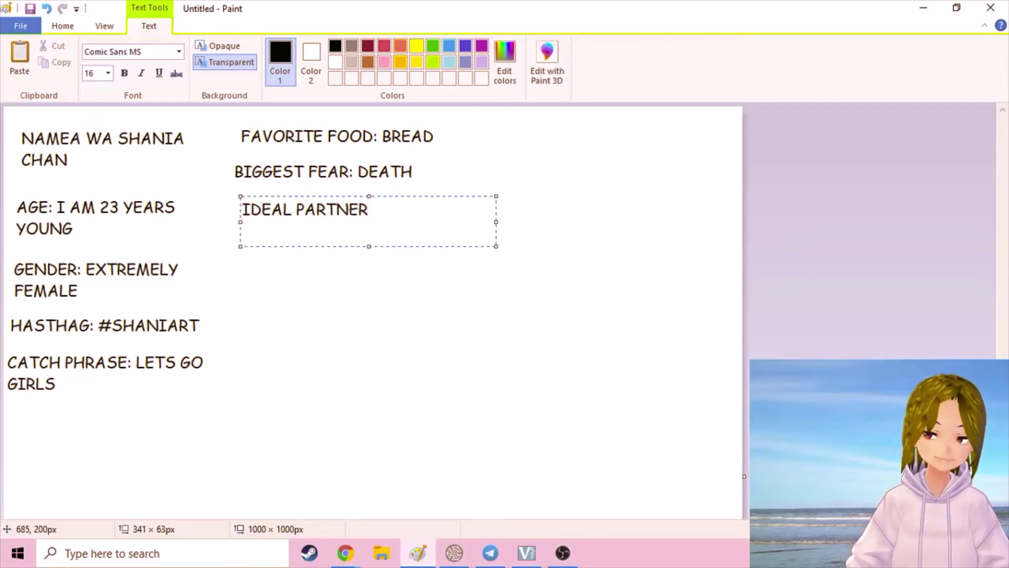
type(":")
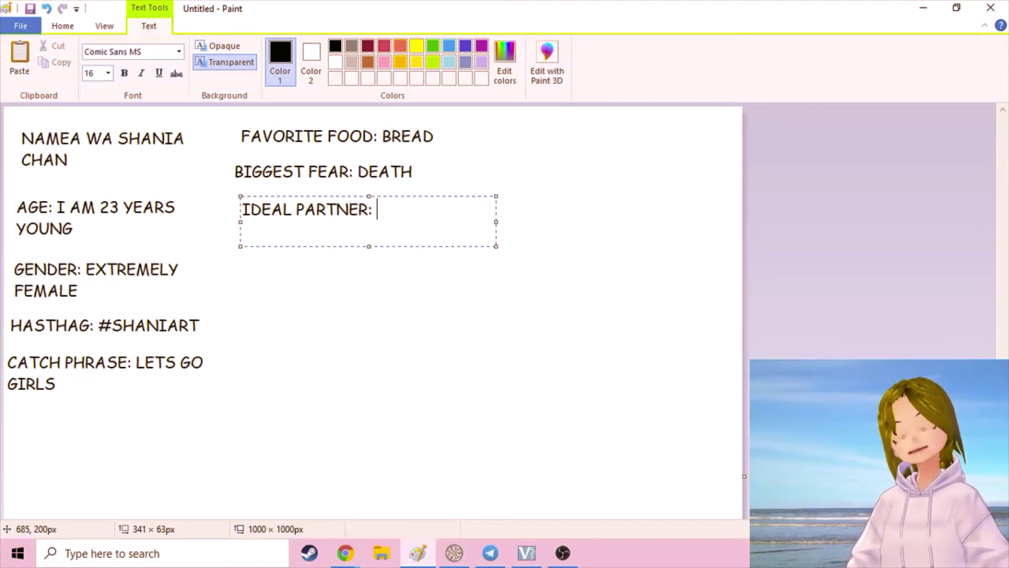
type("SOMEONE WHO SUPE")
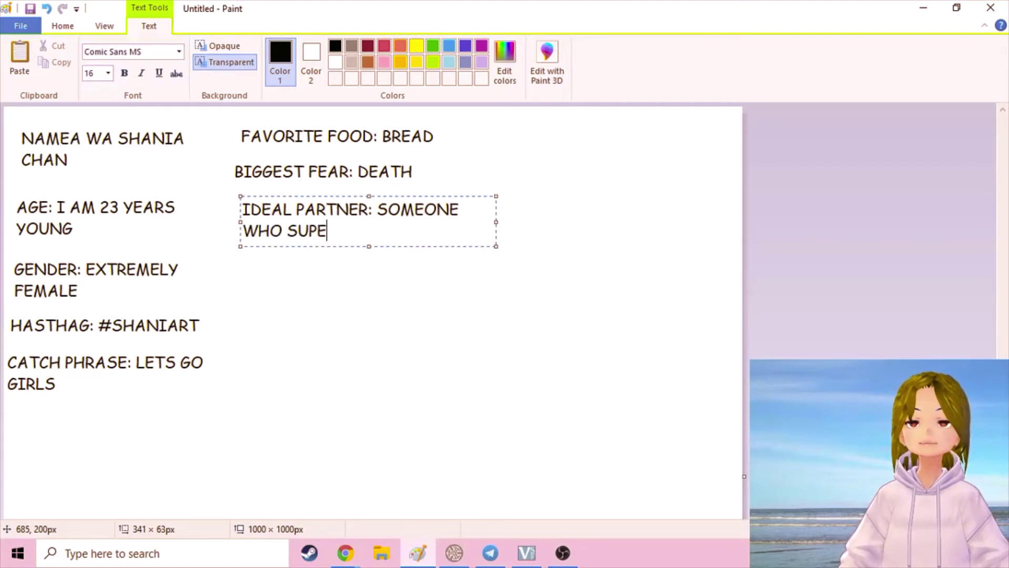
type("RCHATS ME")
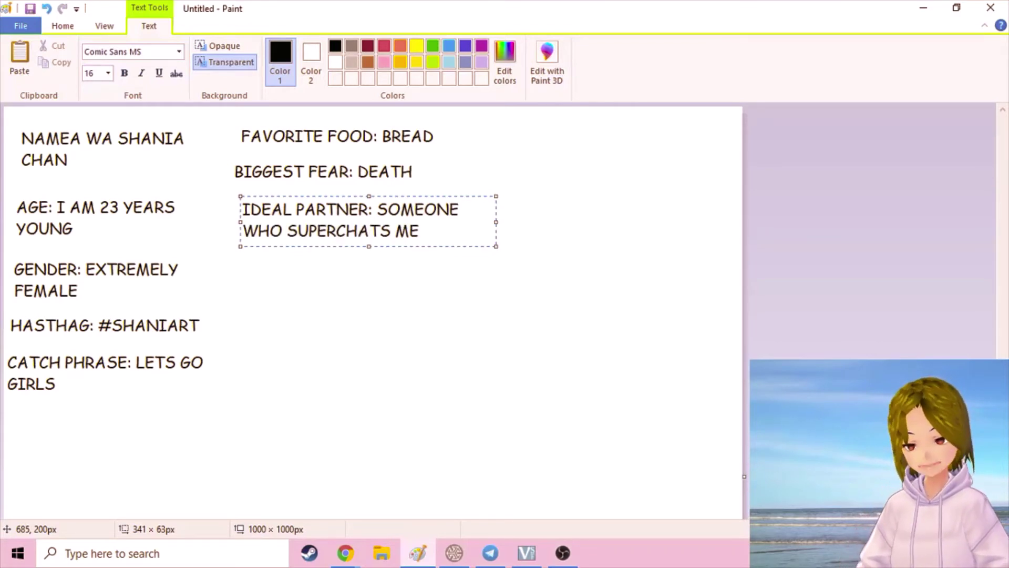
left_click(434, 377)
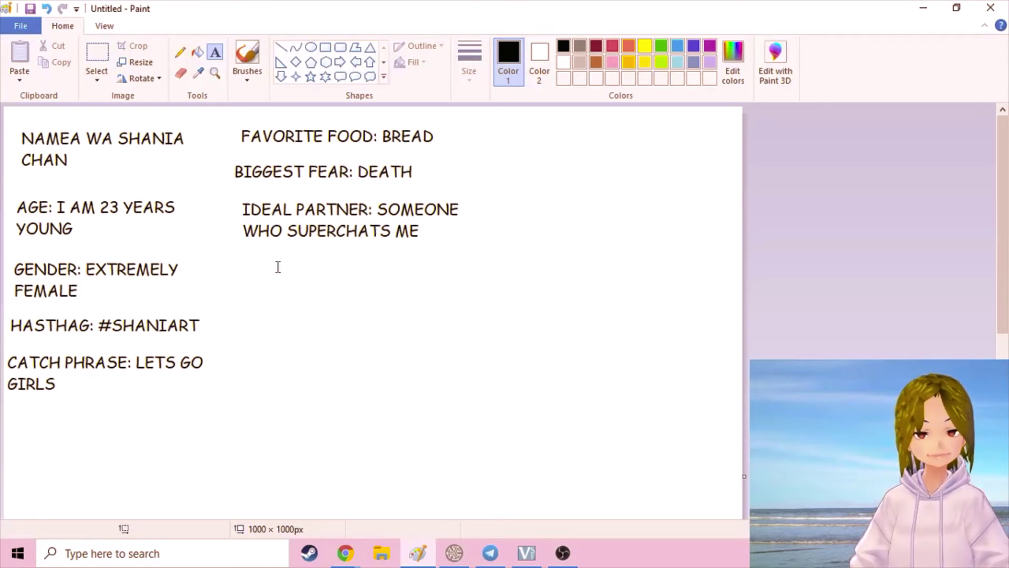
- Add the text "FAVORITE MUSIC: EVERYTHING BUT COUNTRY AND RAP" in a box of about 436 × 111 px below the ideal partner entry
left_click_drag(242, 253, 566, 338)
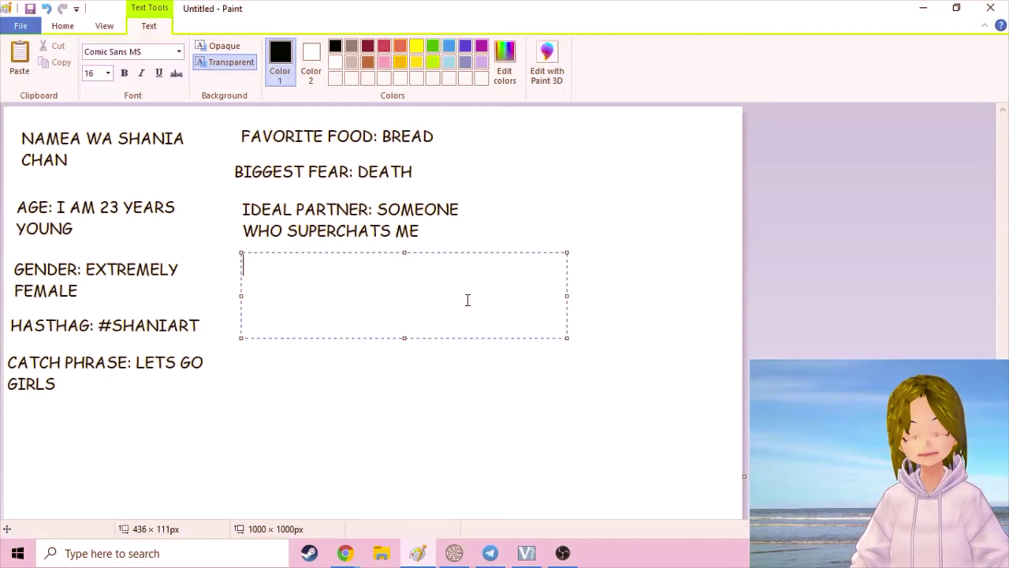
type("FAVORITE ")
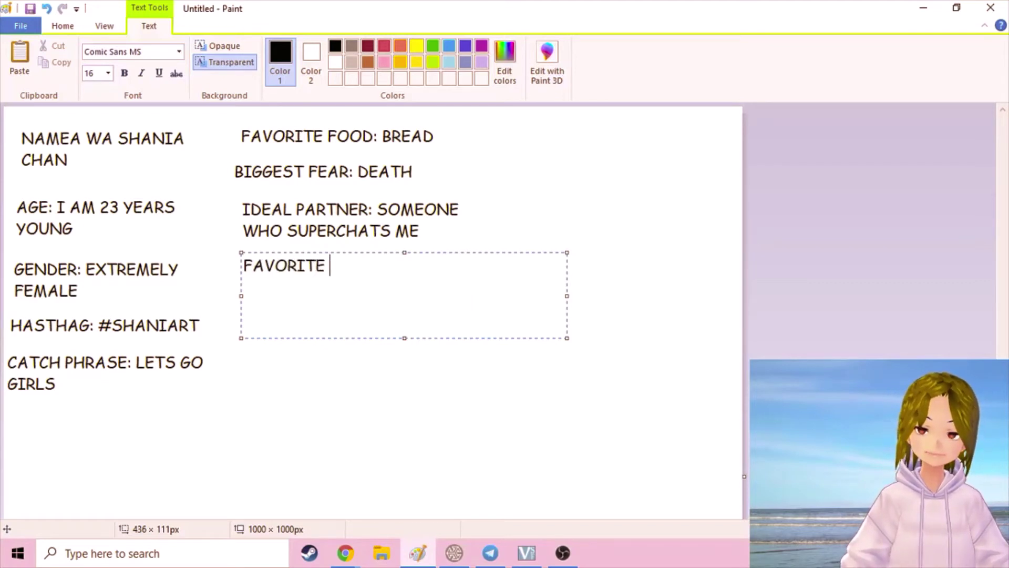
type("MUSIC:")
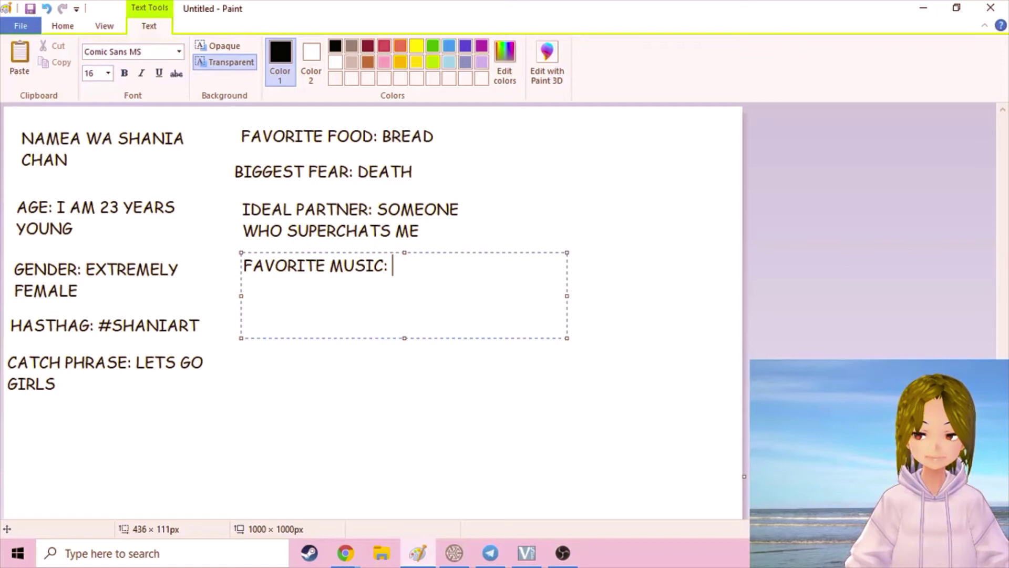
type("EVER")
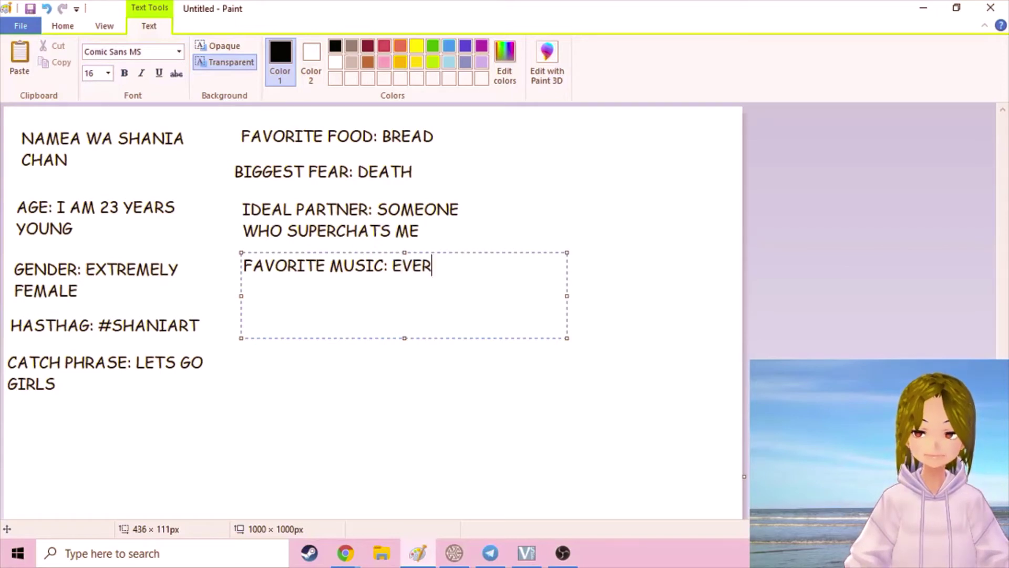
type("YTHING BUT COUNTR")
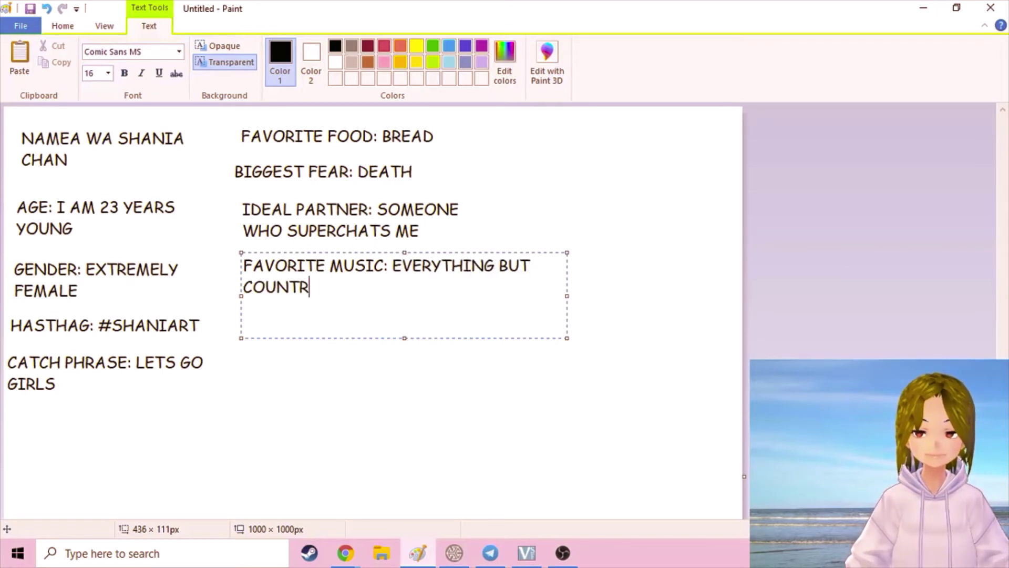
type("Y AND RAP")
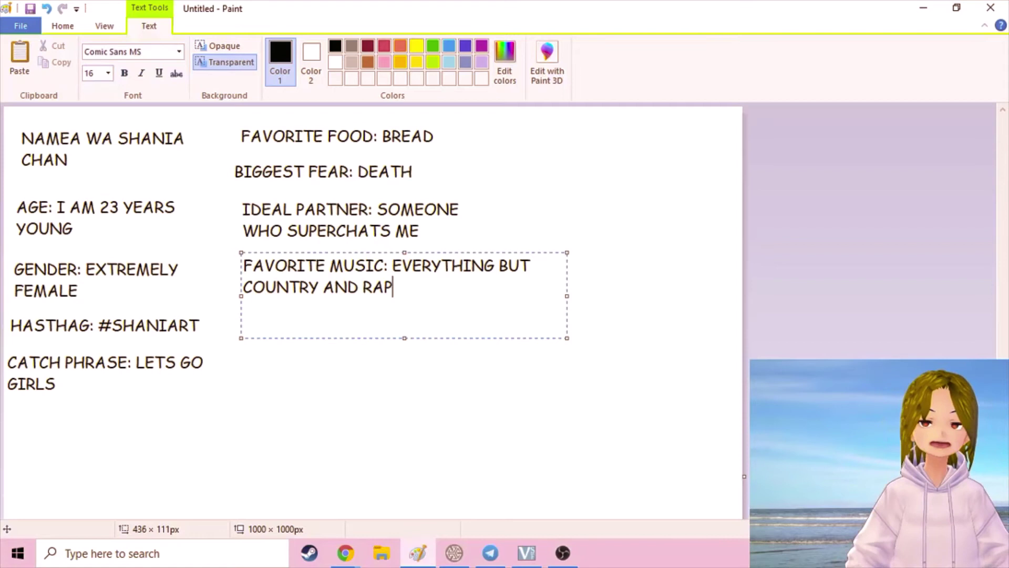
left_click(315, 383)
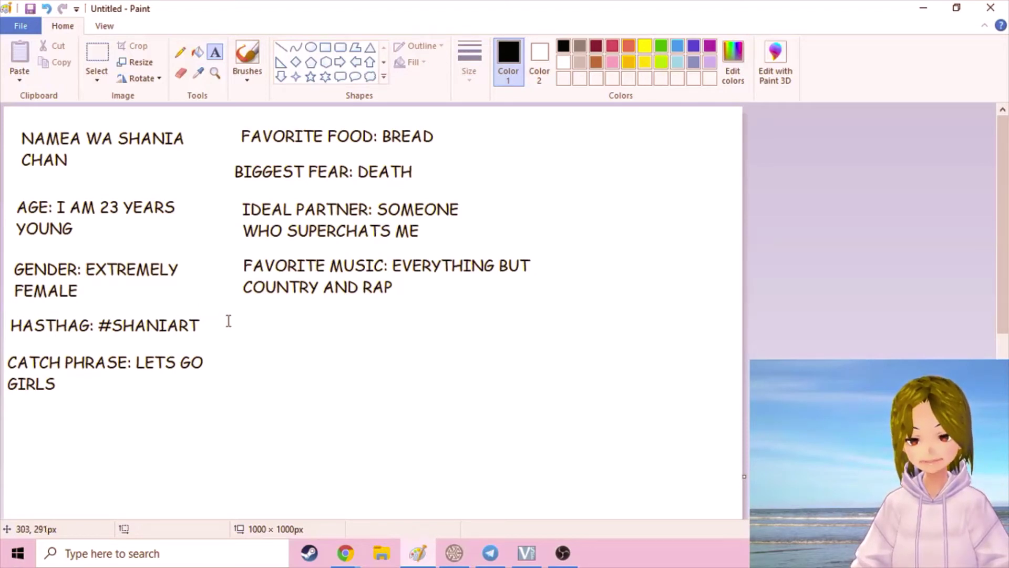
- Add the text "FAOVIRTE ANIME: NARUTO" in a box of about 479 × 52 px below the favorite music entry
left_click_drag(217, 310, 571, 348)
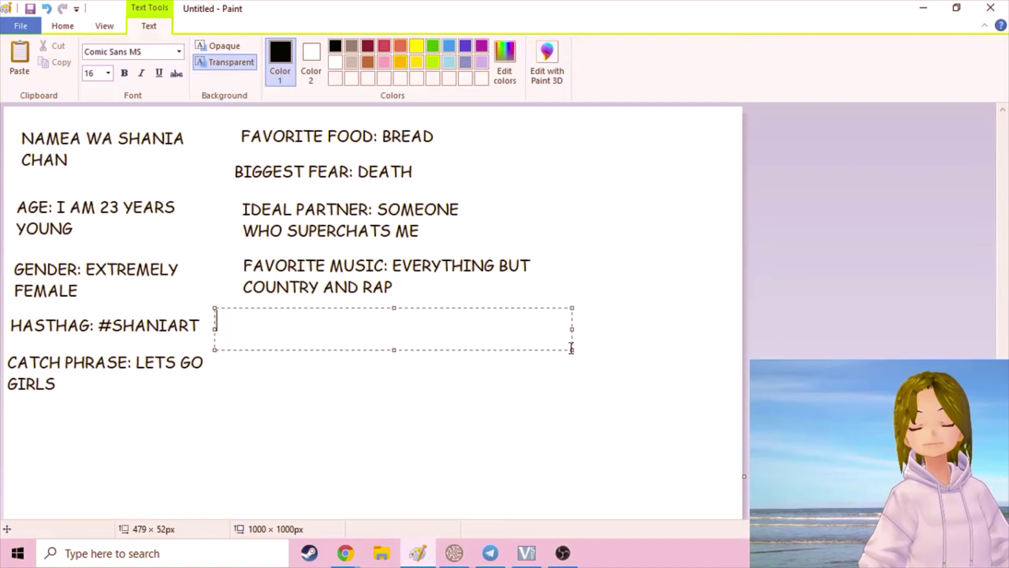
type("FAOVIRTE ")
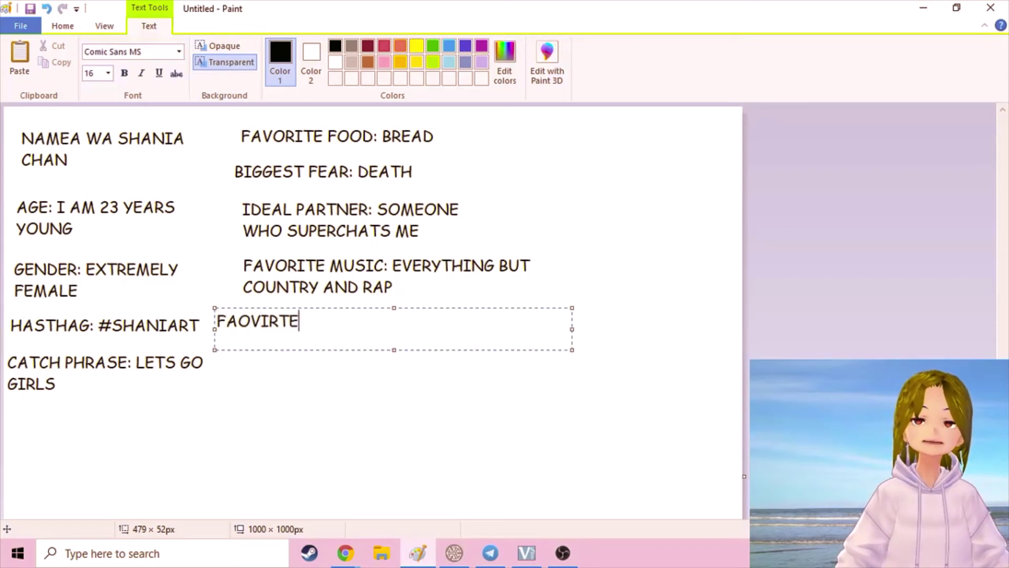
type("ANIME:")
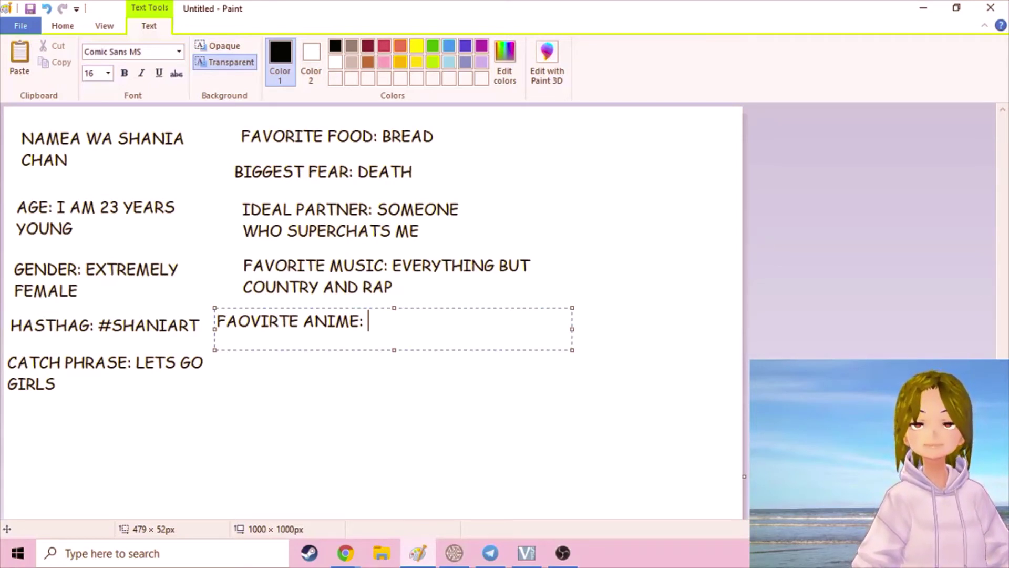
type("NARUTO")
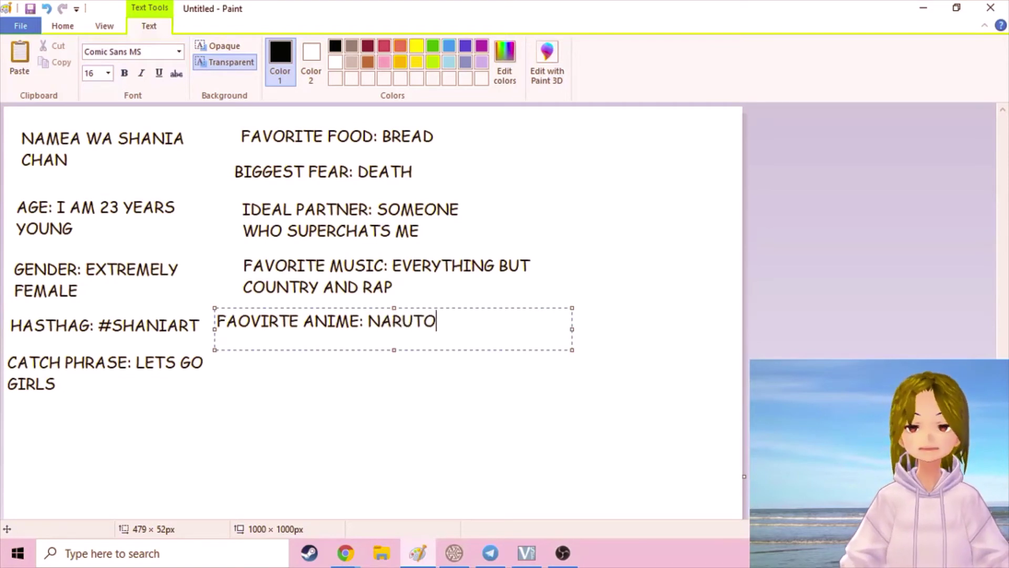
left_click(397, 394)
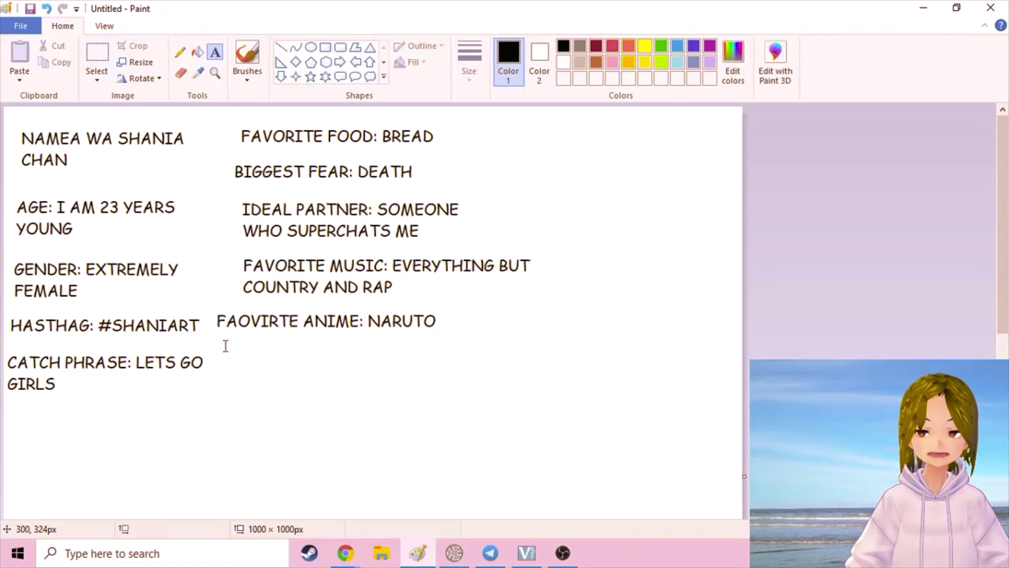
- Start a text box of about 437 × 59 px below the favorite anime entry with the label "IDOL/FAOVIRTE SENPAI:"
left_click_drag(221, 348, 543, 390)
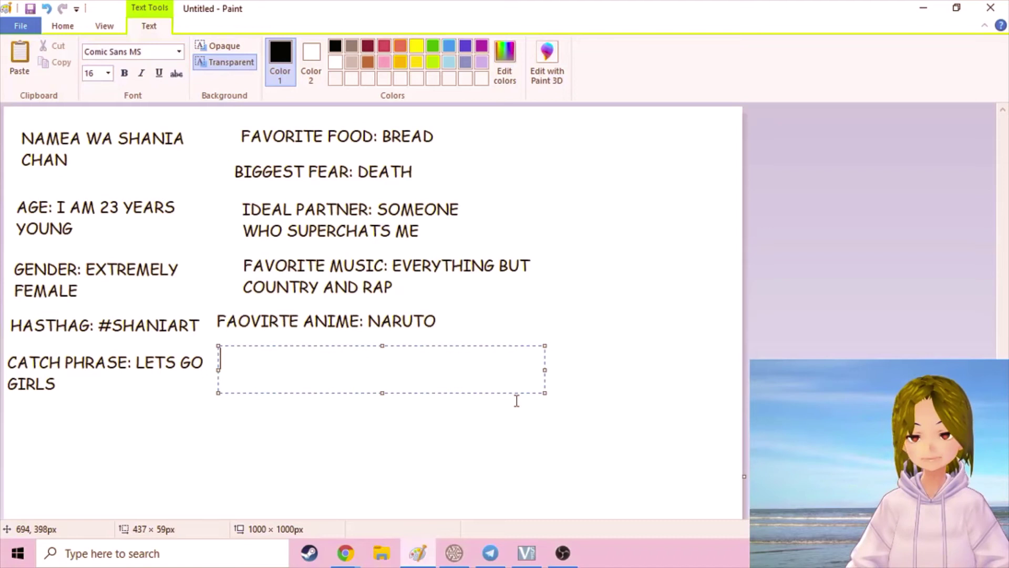
type("IDE")
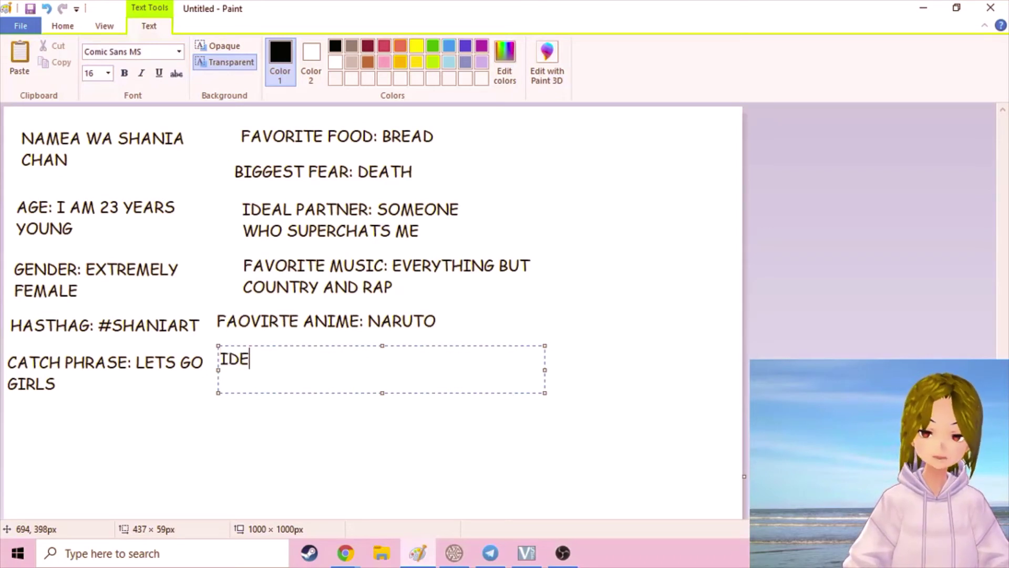
key("BackSpace")
type("OL/")
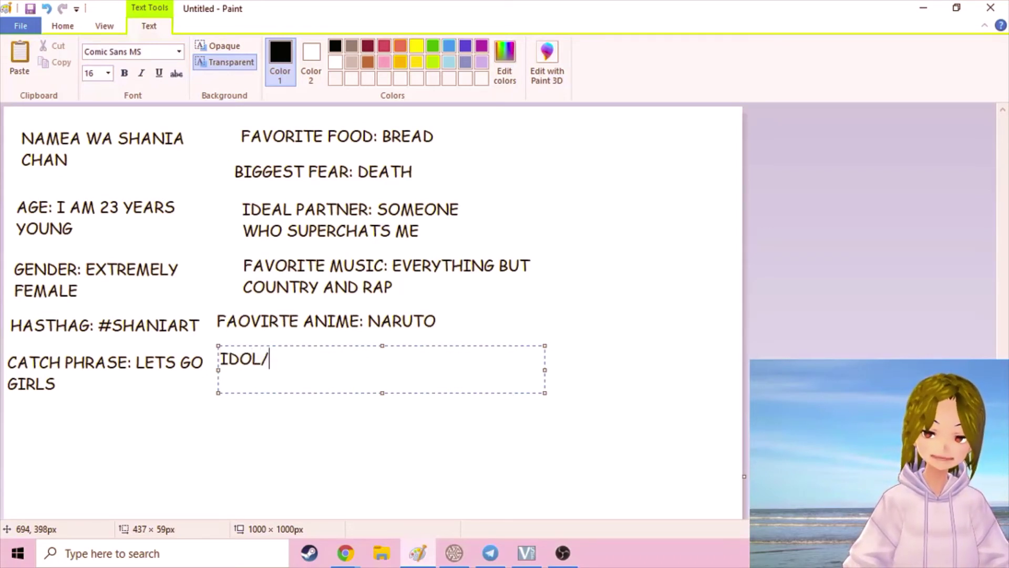
type("FAOVIE")
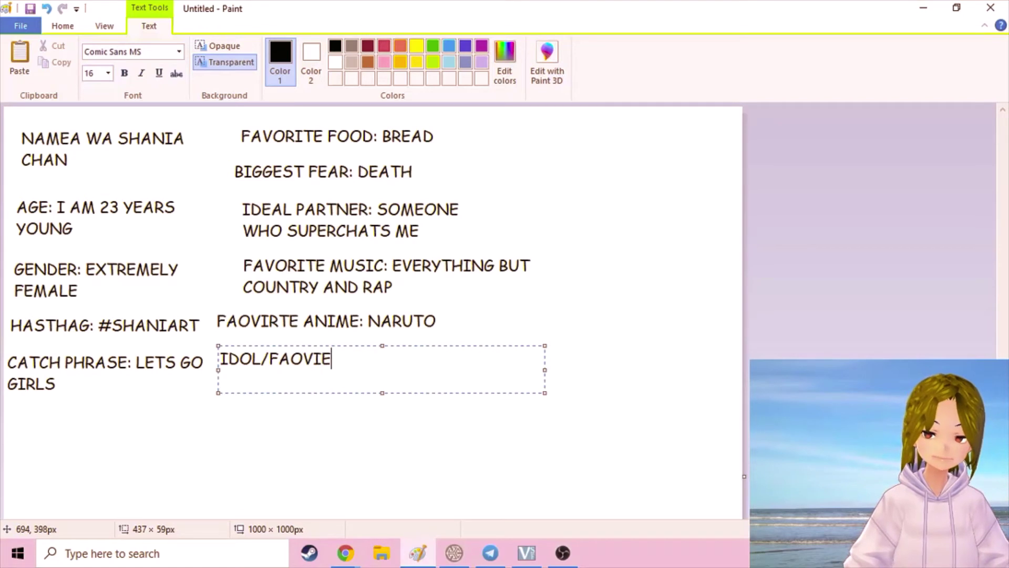
key("BackSpace")
type("RW")
key("BackSpace")
key("BackSpace")
type("TE EN")
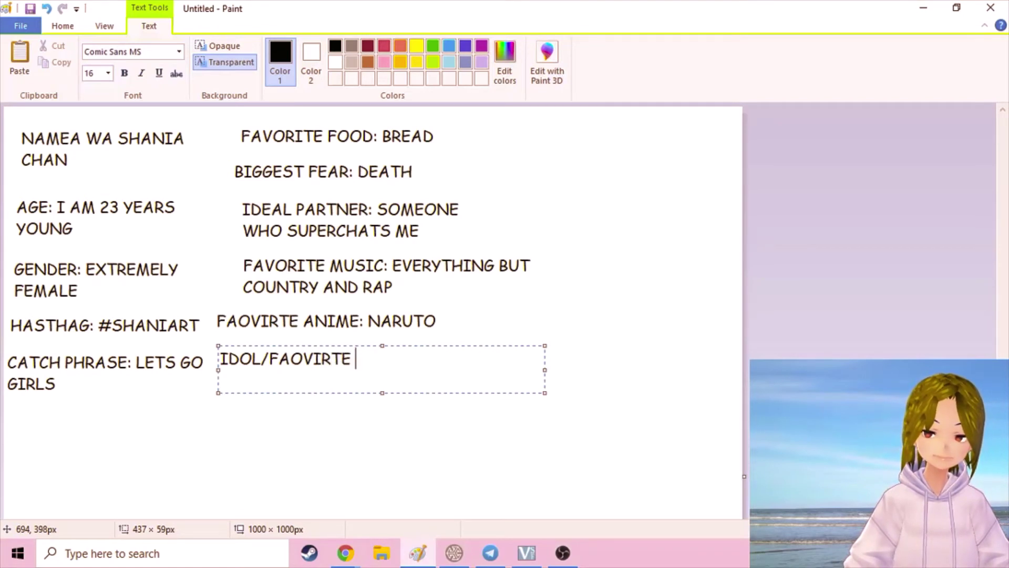
key("BackSpace")
key("BackSpace")
type("SENPAI")
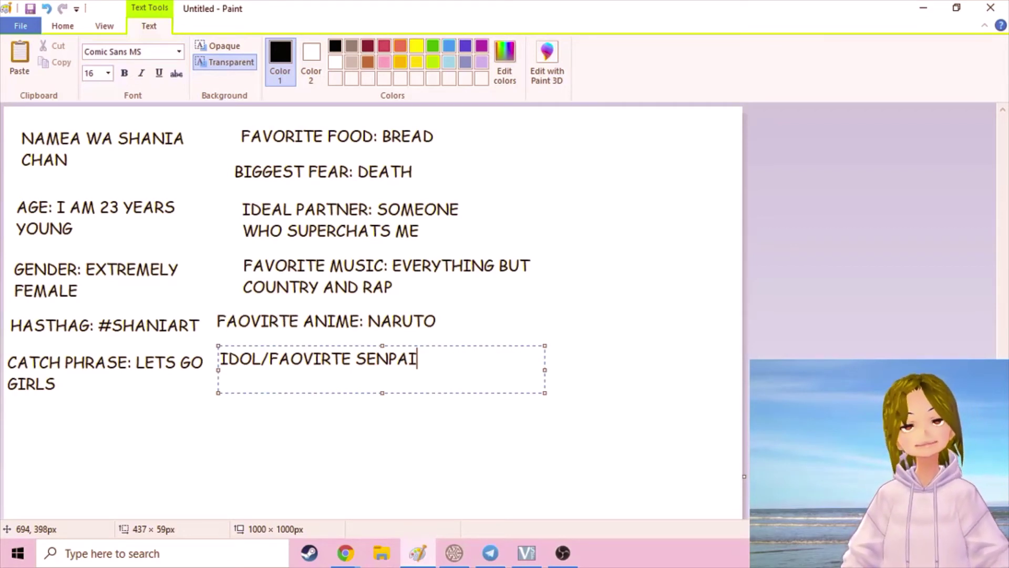
type(":")
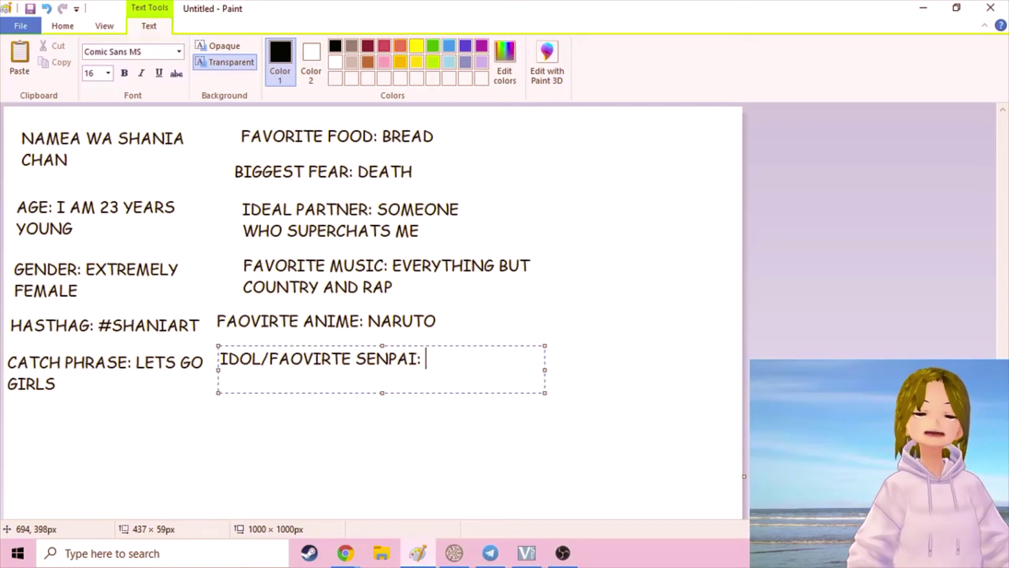
- Complete the idol entry with the answer "THE CREWED AND LUDE ONE" and place the text on the canvas
type("THE CER")
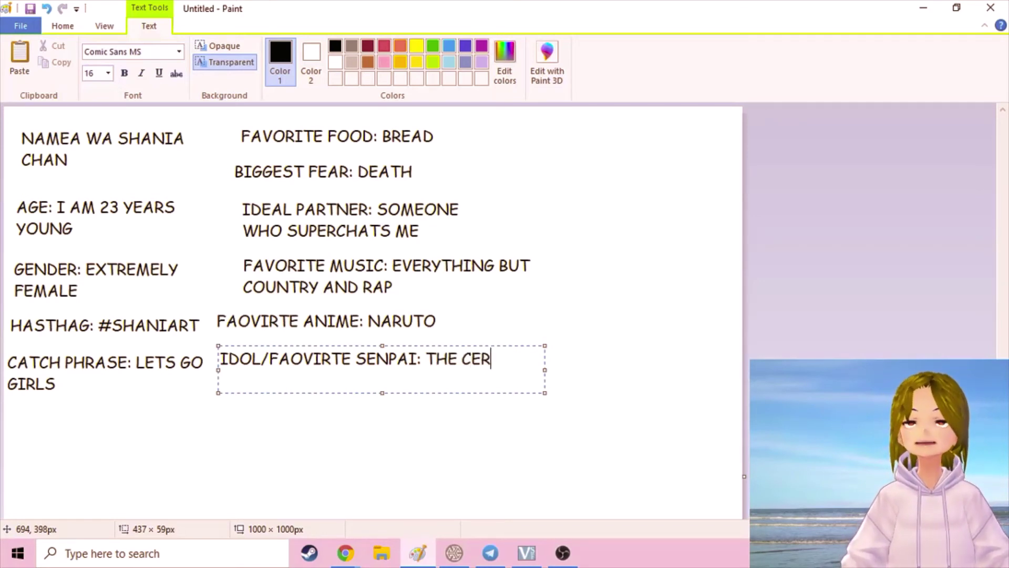
key("BackSpace")
key("BackSpace")
type("REWED AND L")
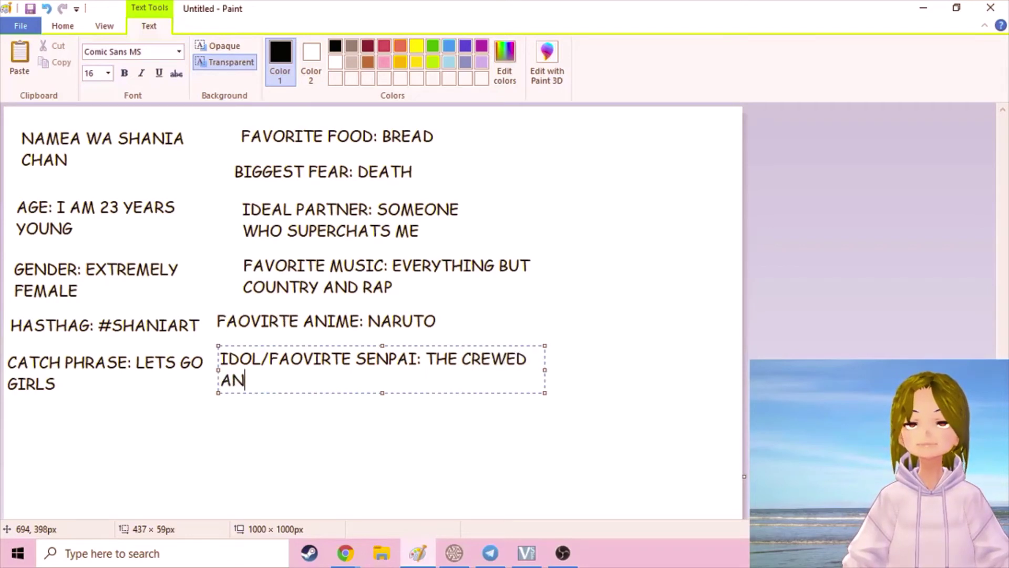
type("UDE ONE")
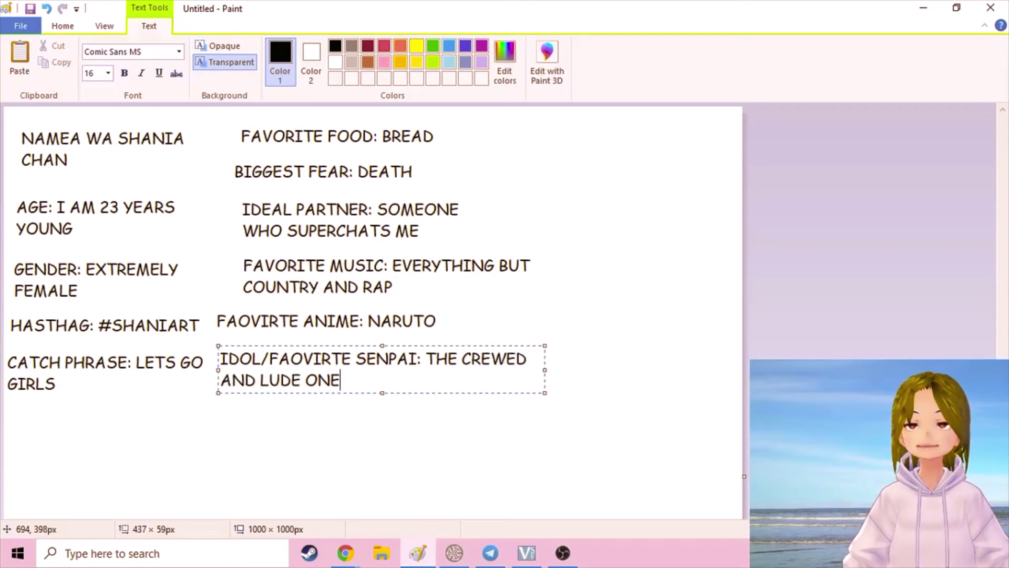
left_click(174, 440)
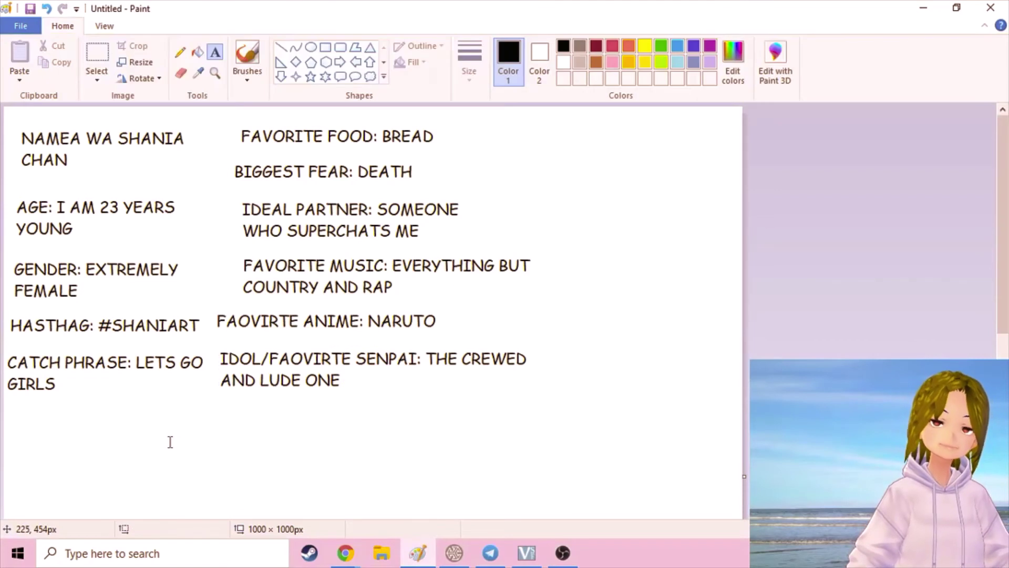
- Add the text "do you sleep naked: no" in a box of about 255 × 50 px below the catch phrase entry
left_click(13, 400)
left_click_drag(12, 401, 193, 439)
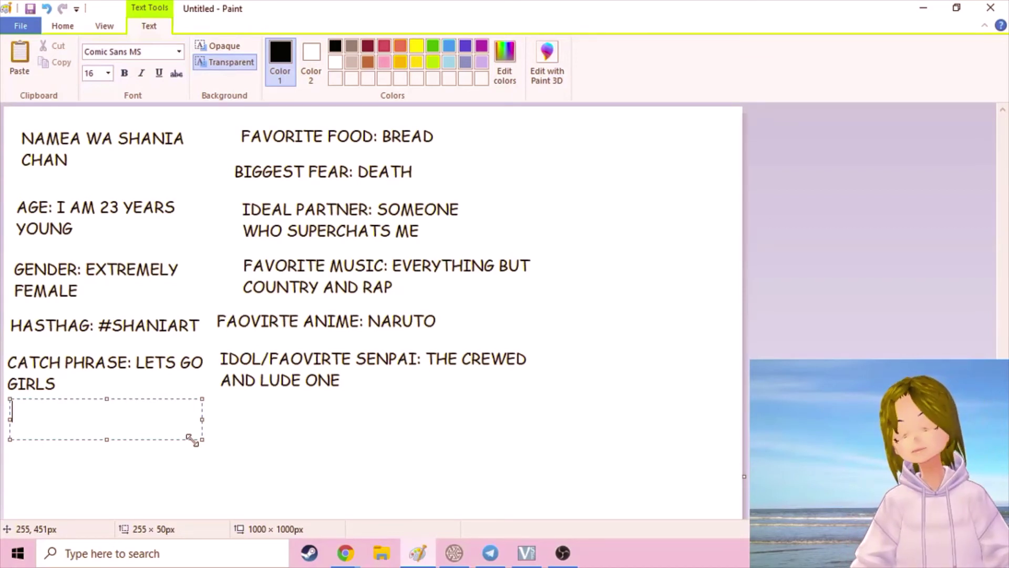
type("do you sleep na")
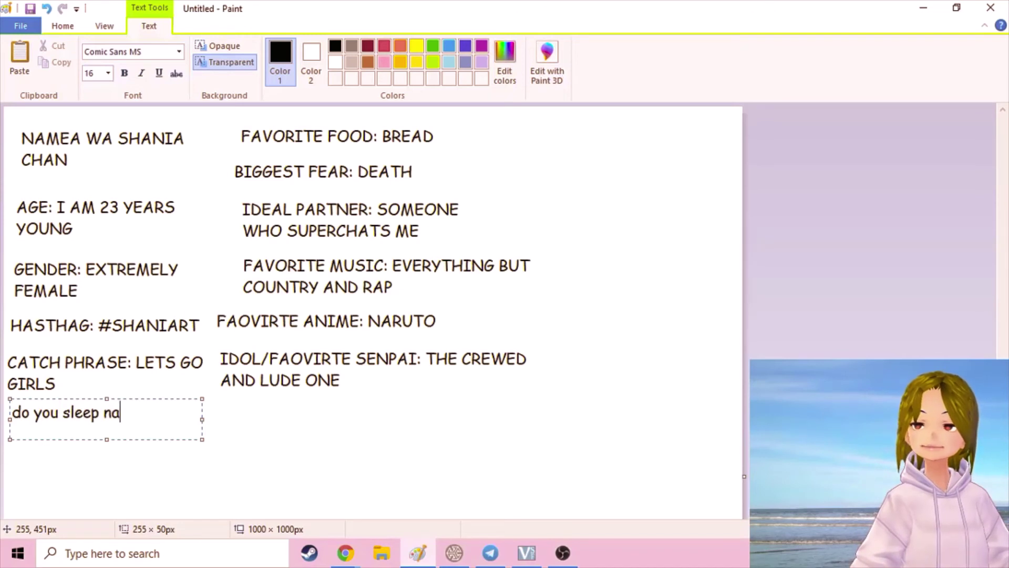
type("ked: no")
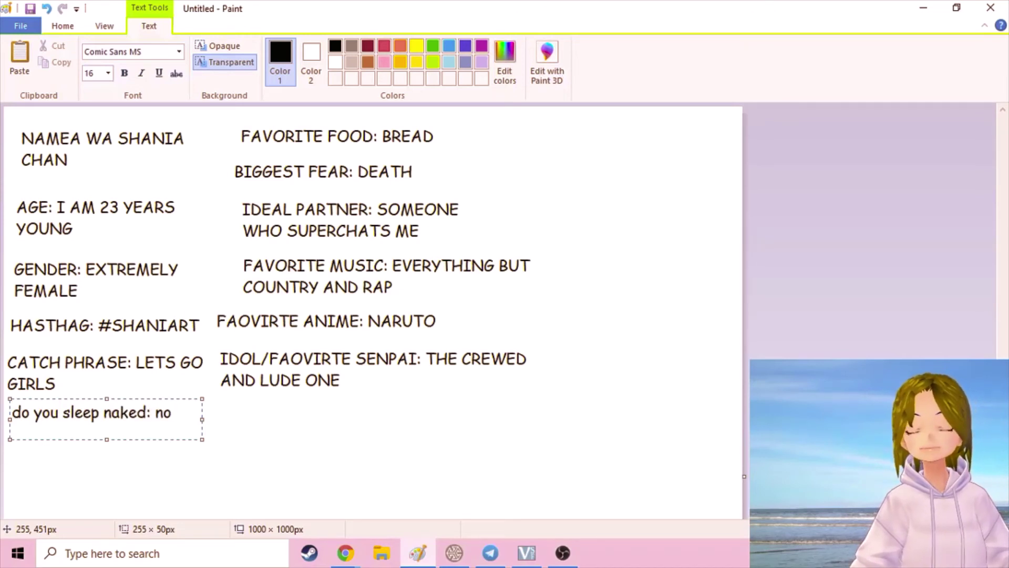
left_click(223, 440)
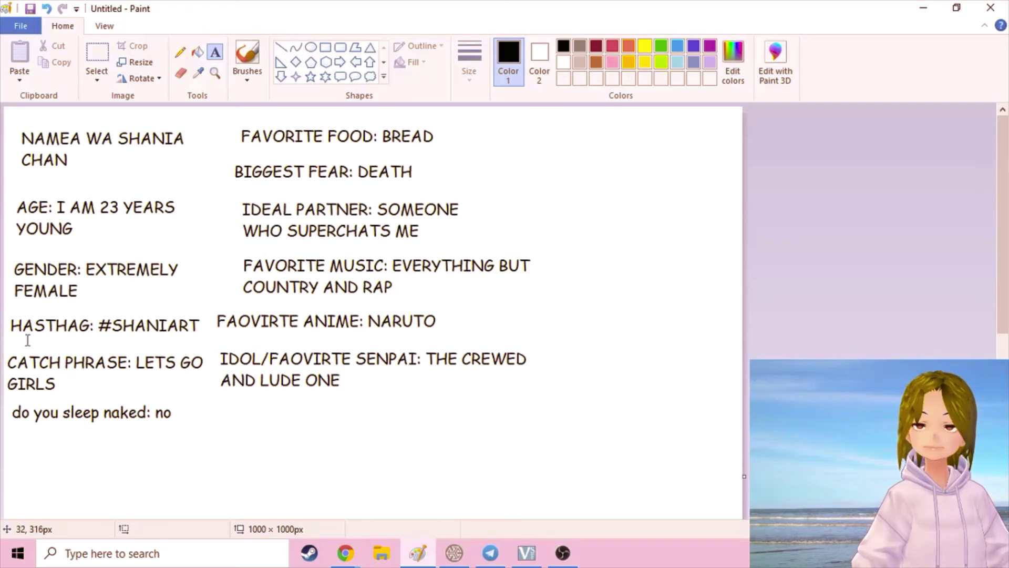
- Start a text box of about 466 × 72 px below the idol entry with the label "FAVORITE VIDEO GAMES:"
left_click_drag(226, 408, 571, 461)
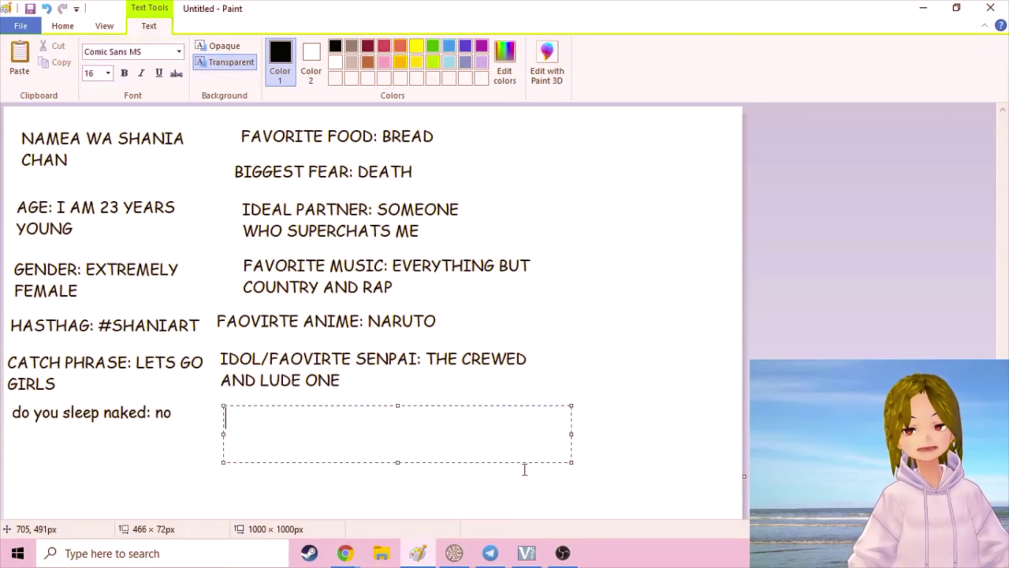
type("FOAV")
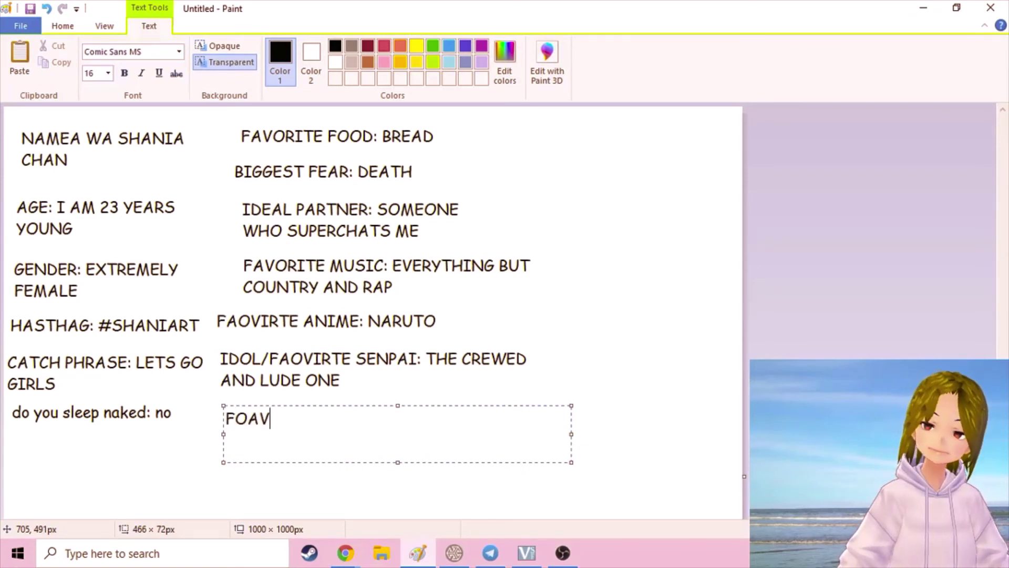
type("O")
key("BackSpace")
key("BackSpace")
key("BackSpace")
key("BackSpace")
type("AVORIT")
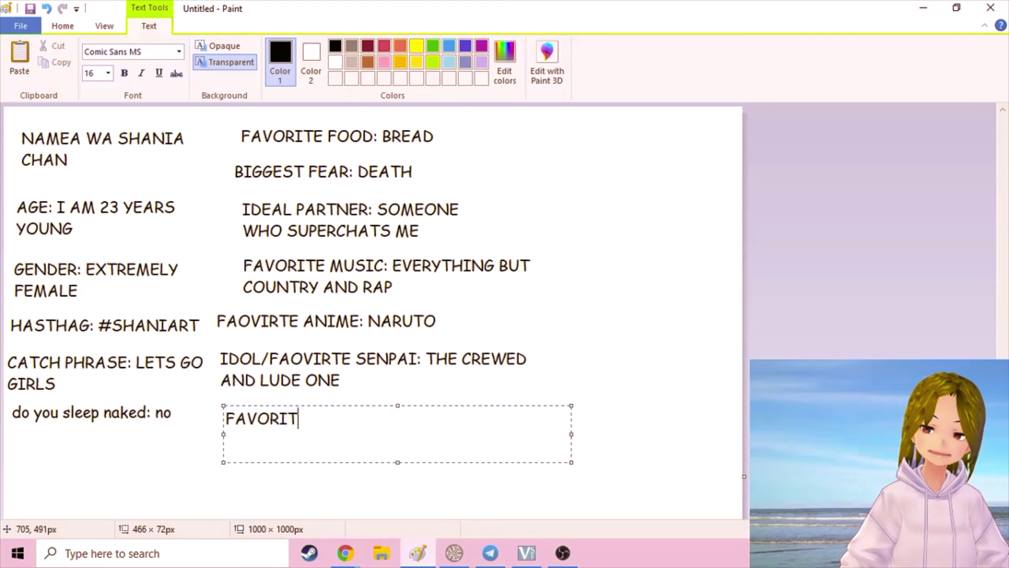
type("E VIDEO GAMES:")
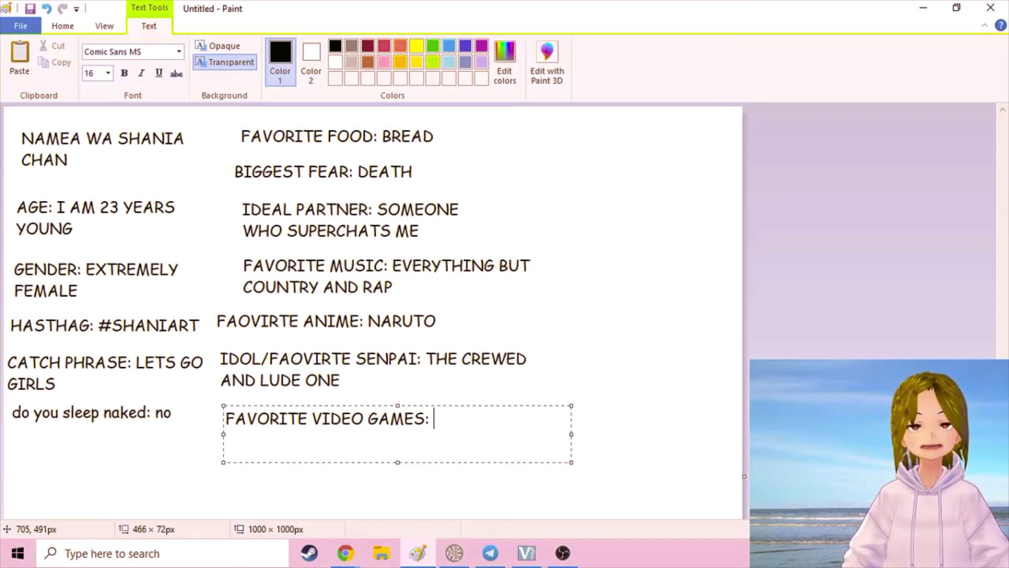
- Enter "nba jam, halo," as the first answers of the favorite video games entry
type("nba")
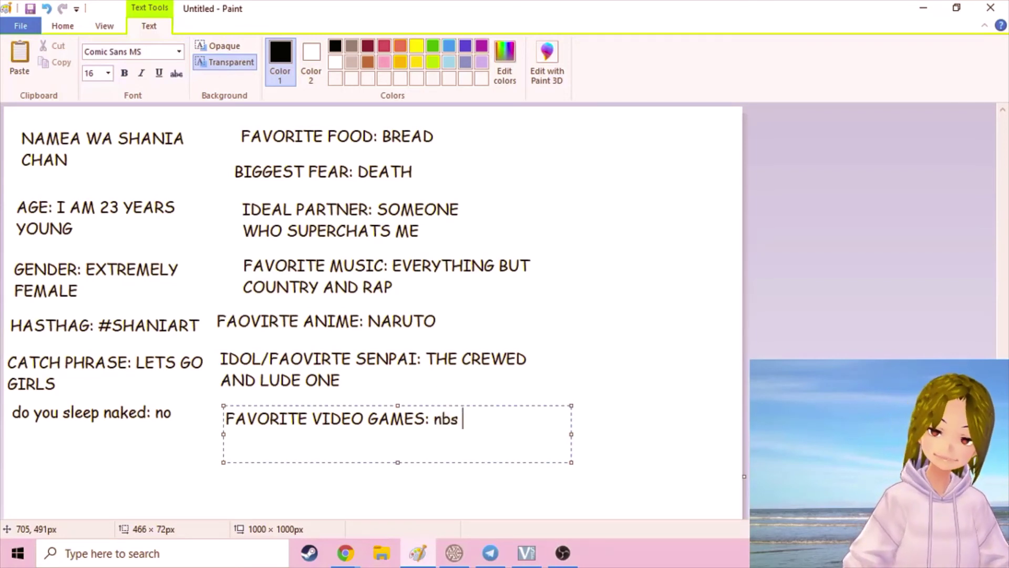
key("BackSpace")
type("s")
key("BackSpace")
type("a jam")
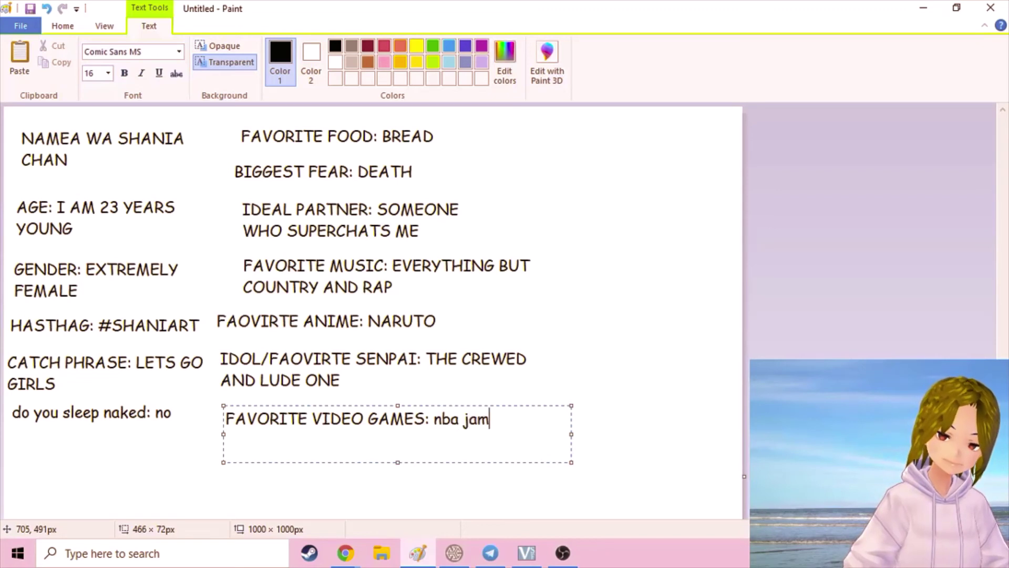
type(",")
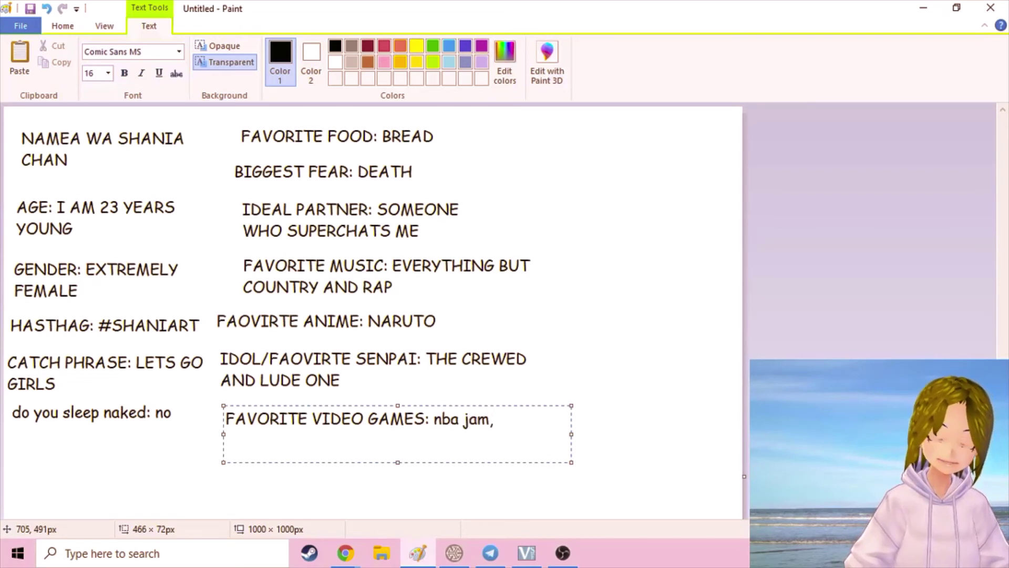
type(" halo,")
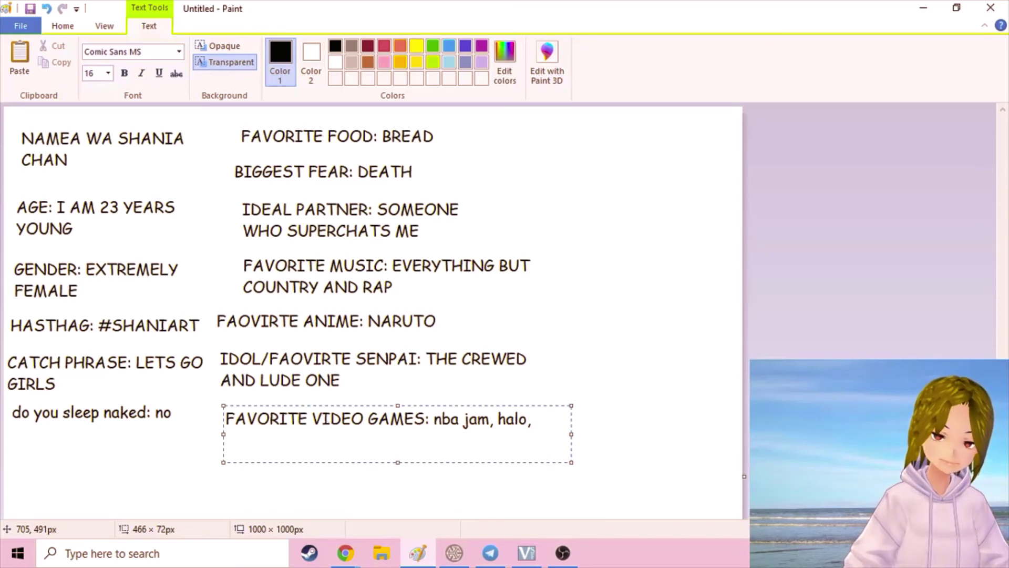
- Continue the favorite video games list with "halo2, halo3,"
type("h")
key("BackSpace")
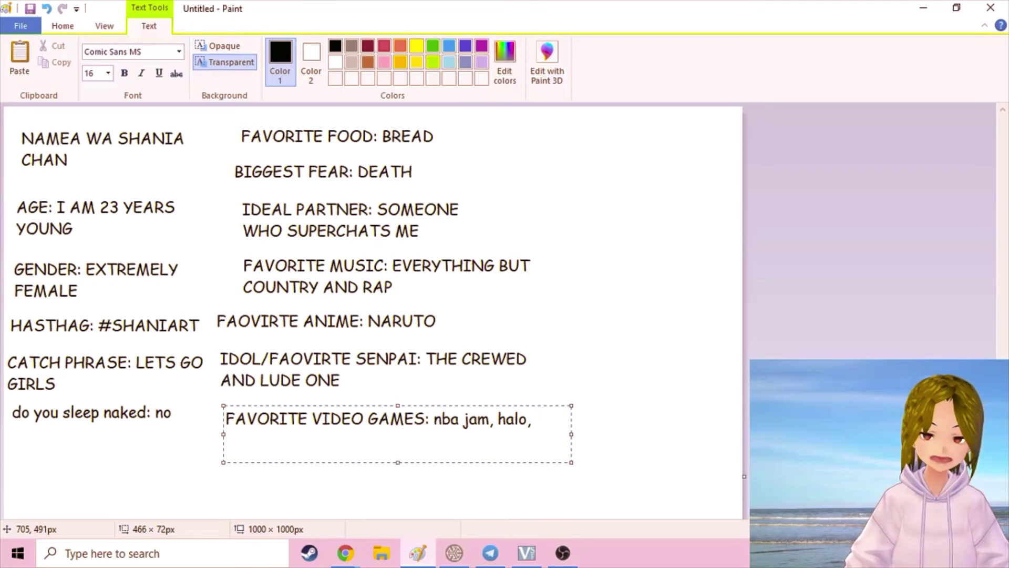
type("halo2,")
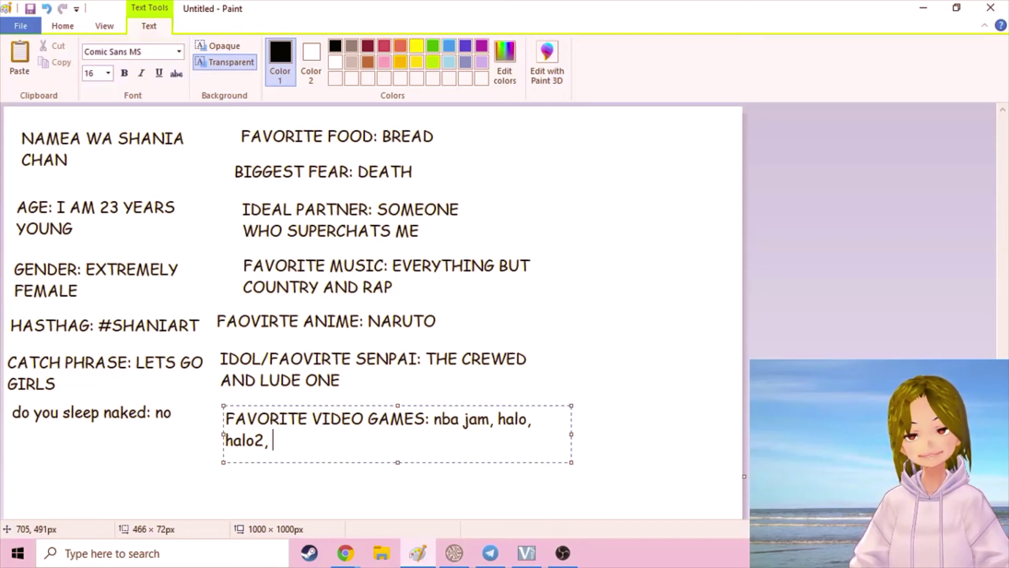
type("h")
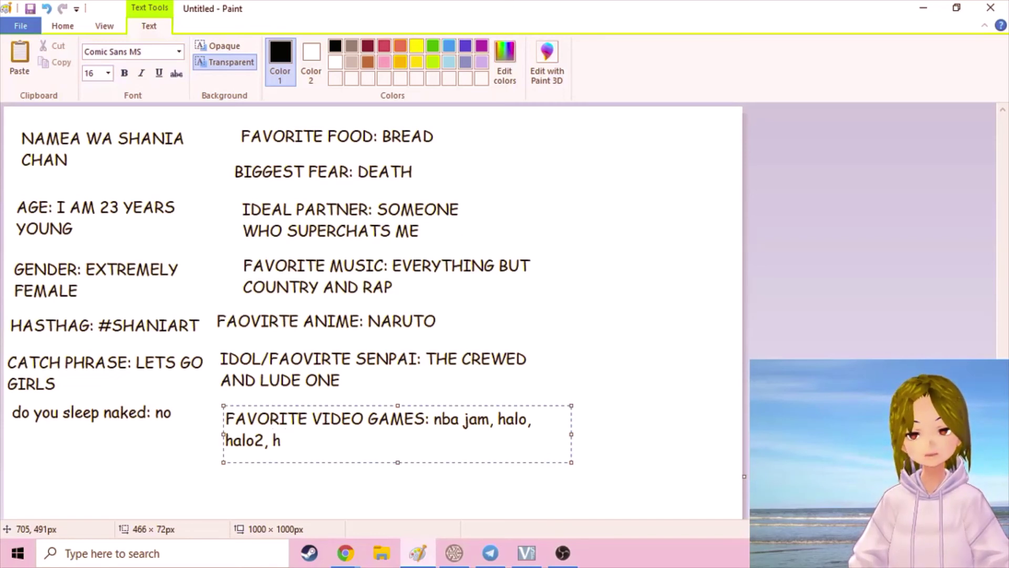
type("alo3")
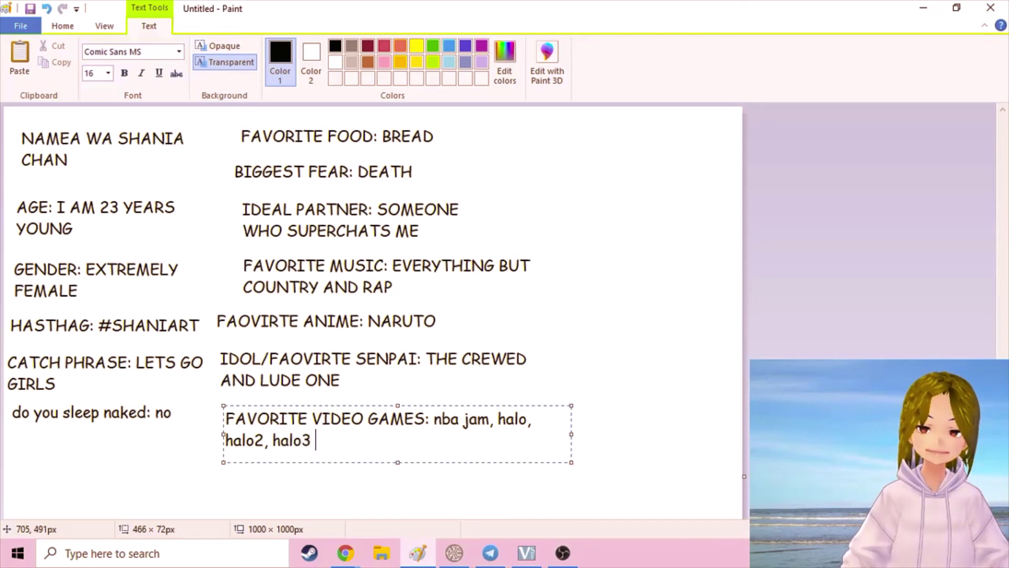
type(",")
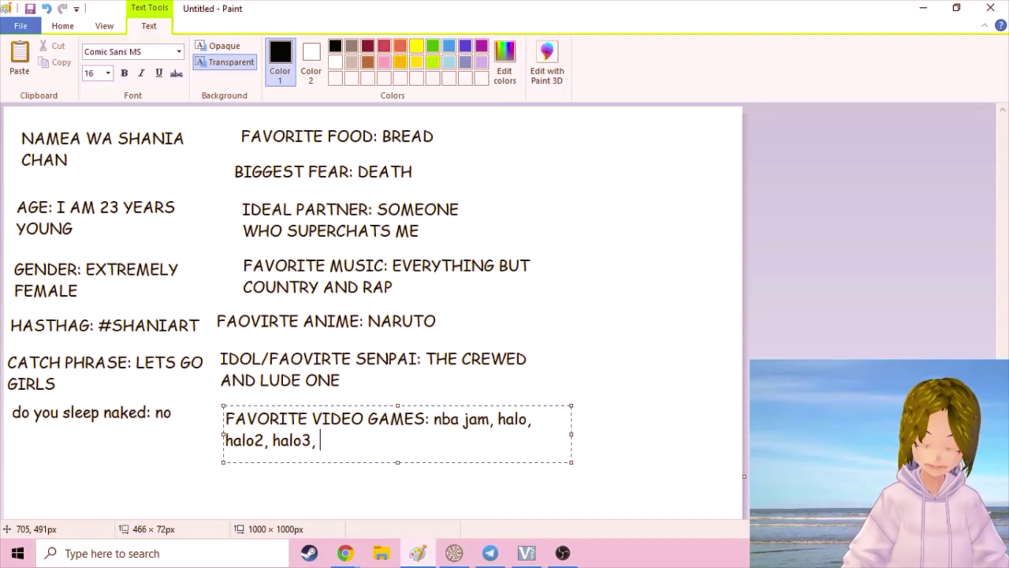
- Extend the favorite video games list with "halo4, halo5,"
type("halo")
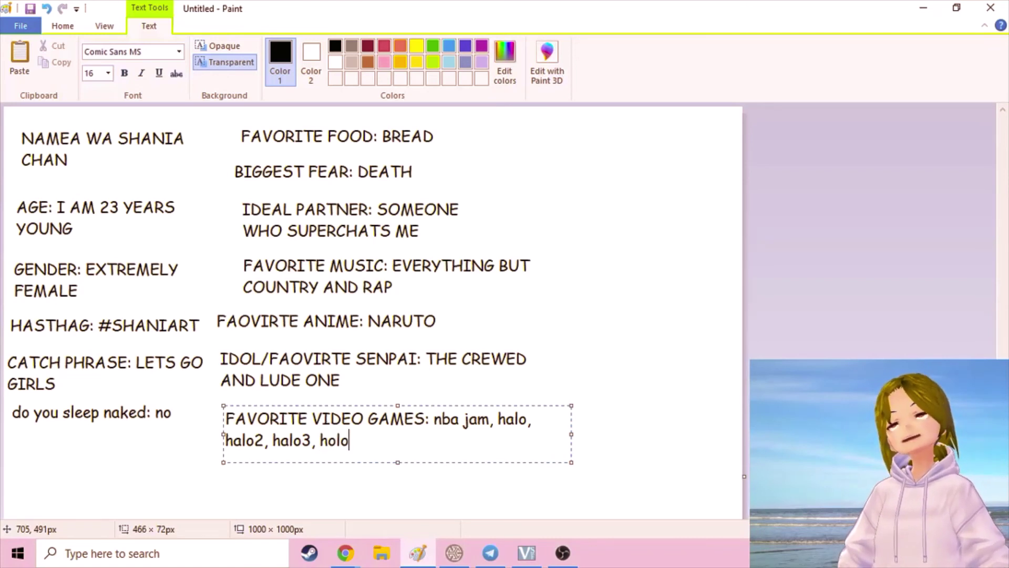
key("BackSpace")
key("BackSpace")
type("ol")
key("BackSpace")
key("BackSpace")
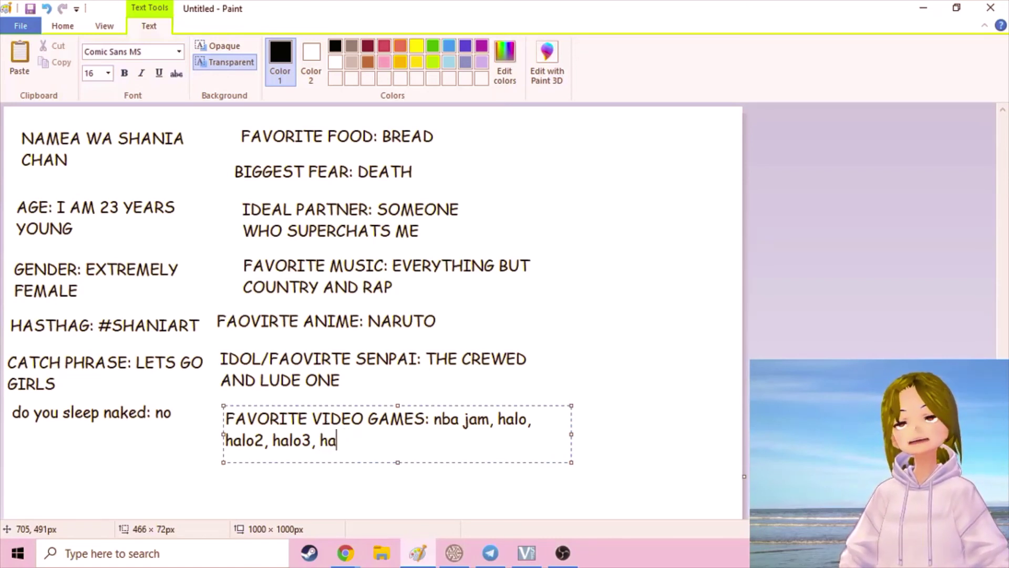
type("lo3")
key("BackSpace")
key("BackSpace")
type("o4,")
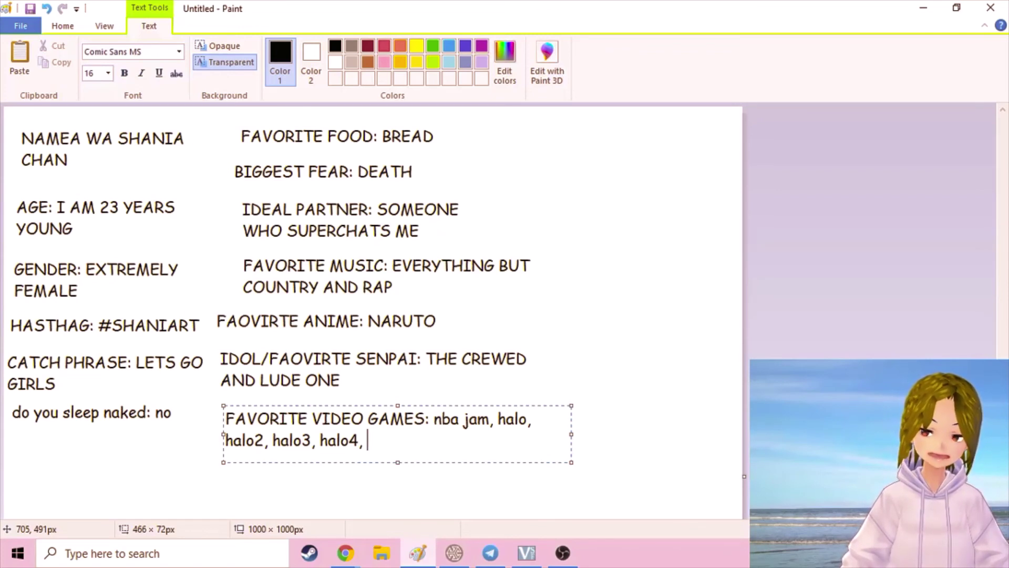
type("halo5,")
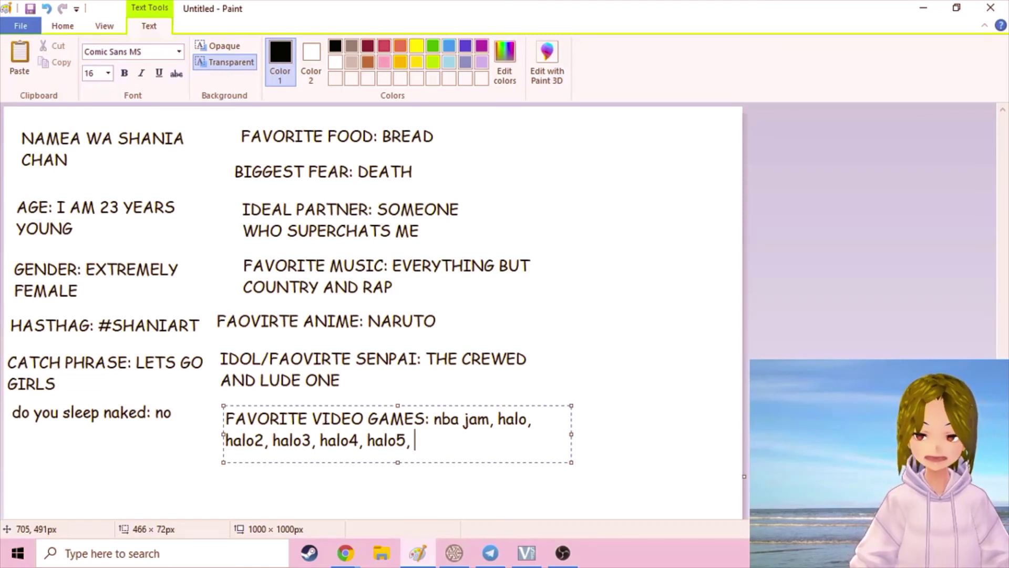
- Finish the favorite video games entry with "halo6, halo7 the list goes on" and place the text on the canvas
type("halo6")
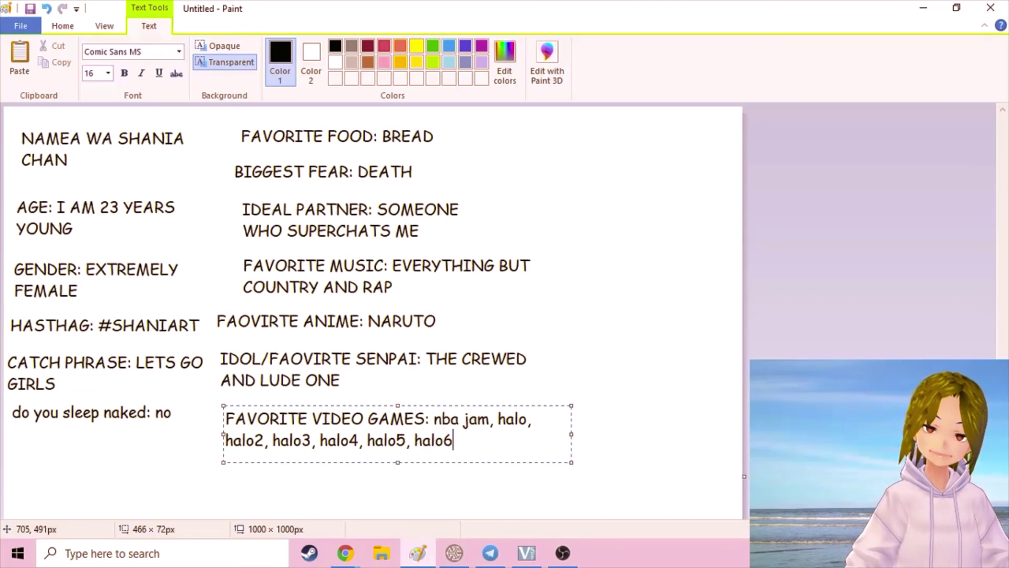
type(",")
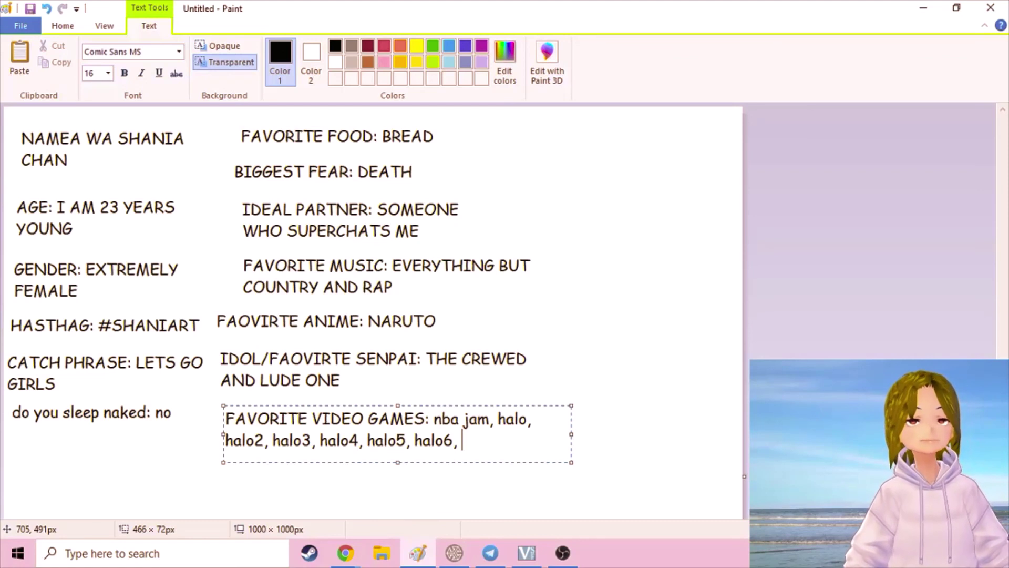
type("halo7")
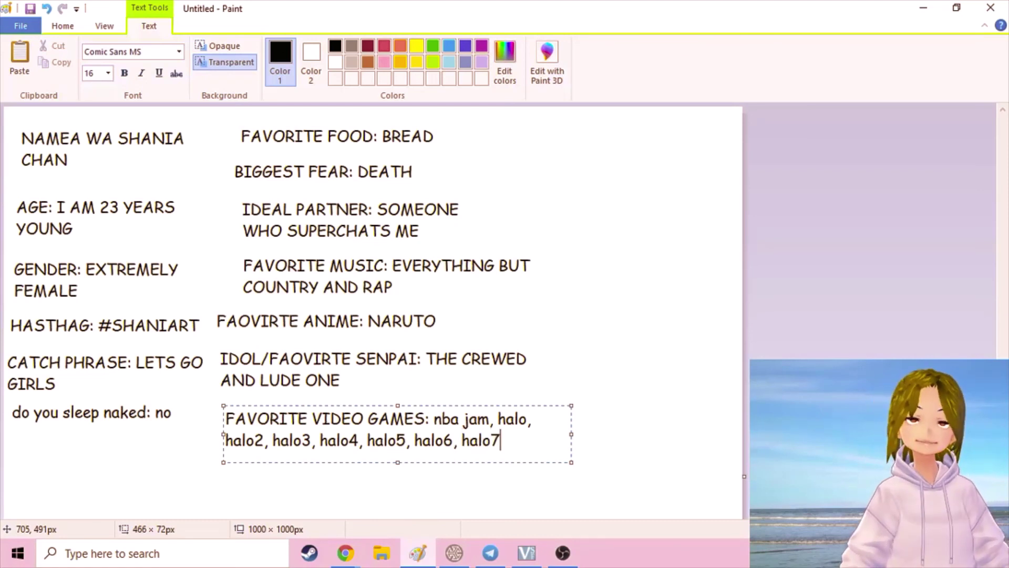
type(" t")
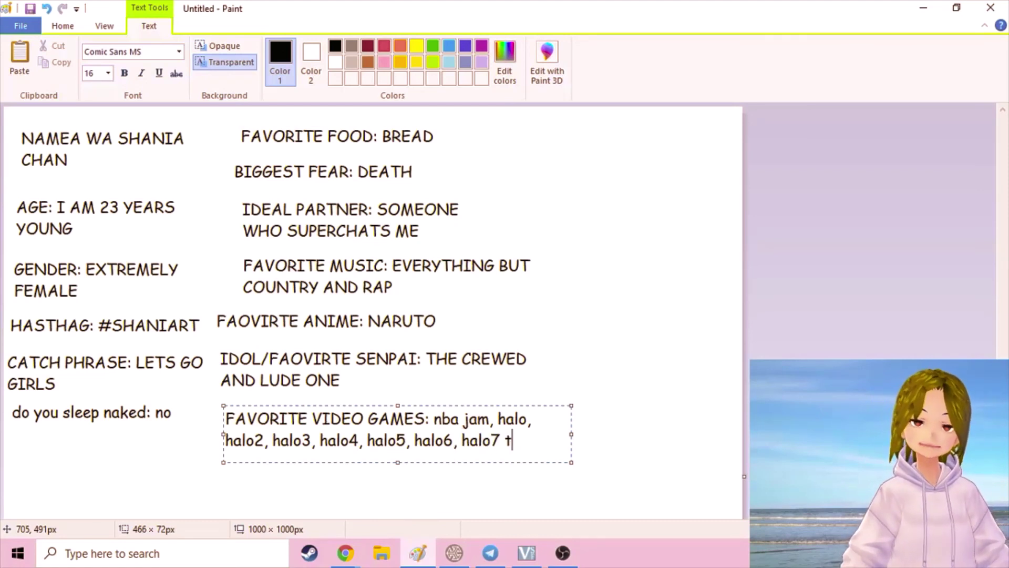
type("he list goe")
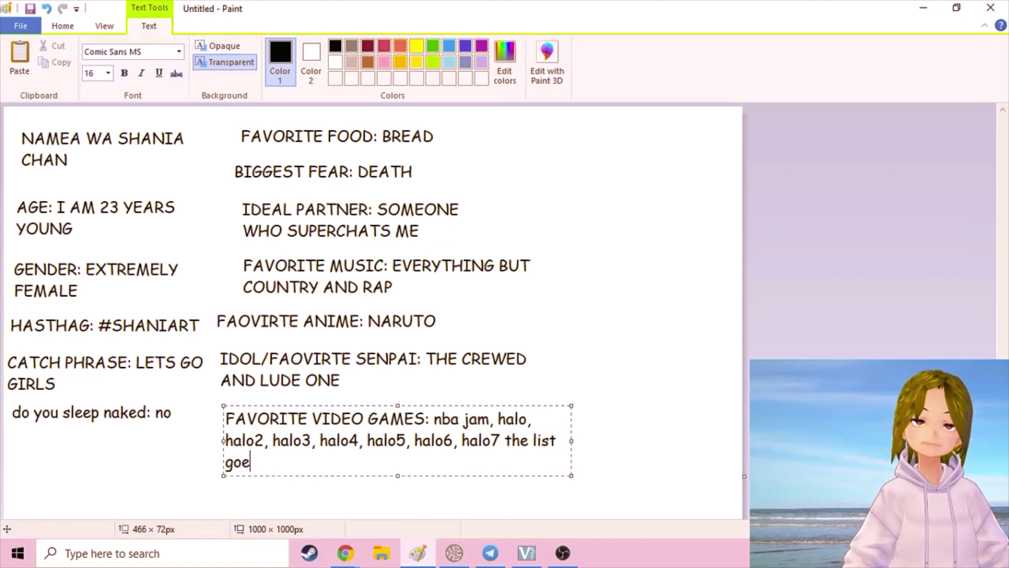
type("s on")
left_click(591, 261)
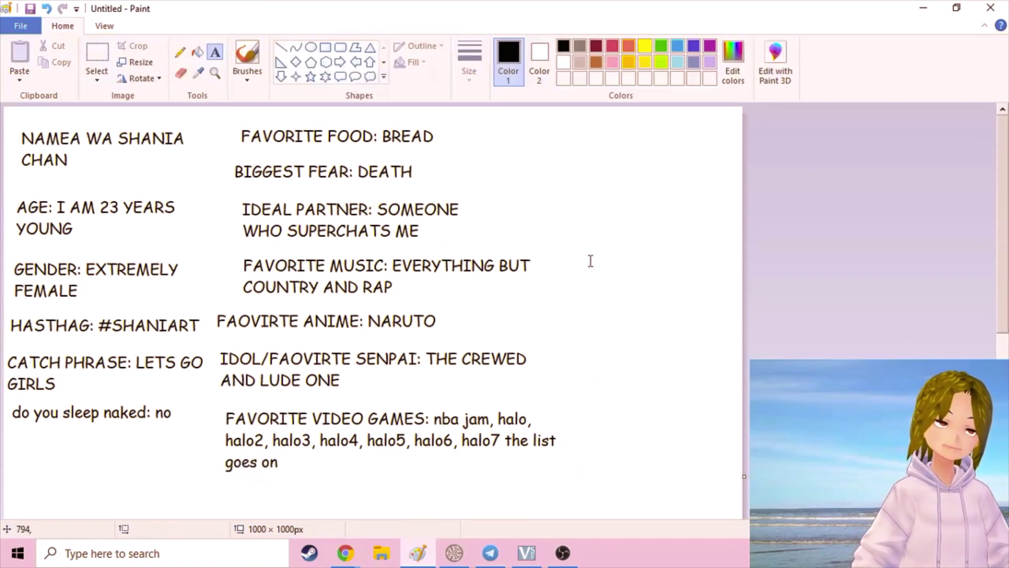